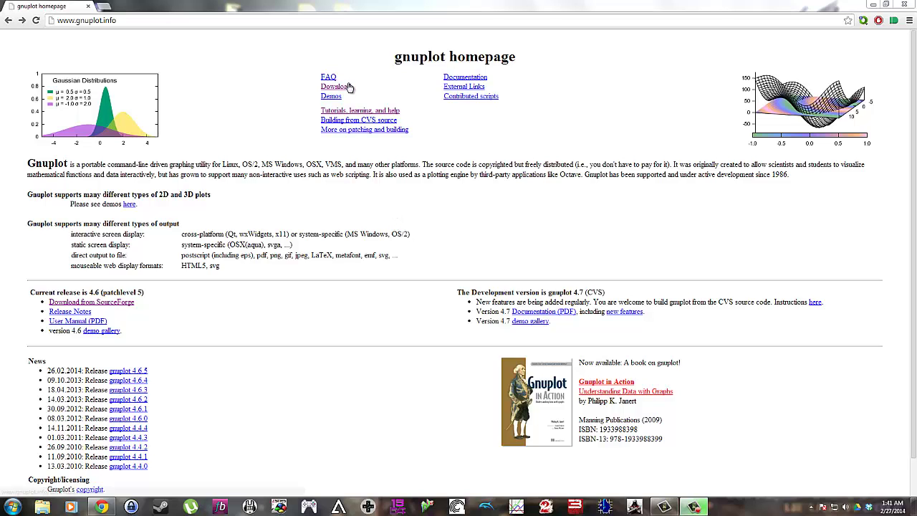
Browse the gnuplot 4.6.3 and 4.6.4 release folders on SourceForge, then return to the homepage
click(117, 303)
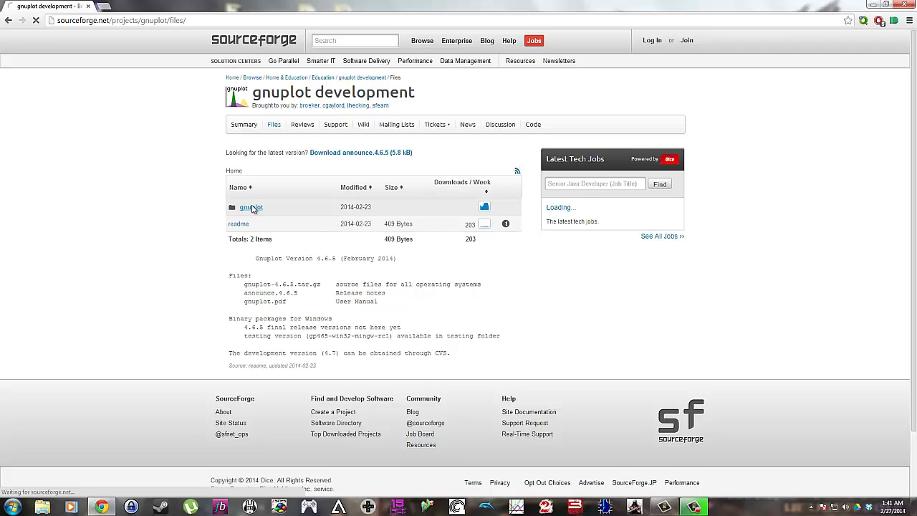
click(253, 208)
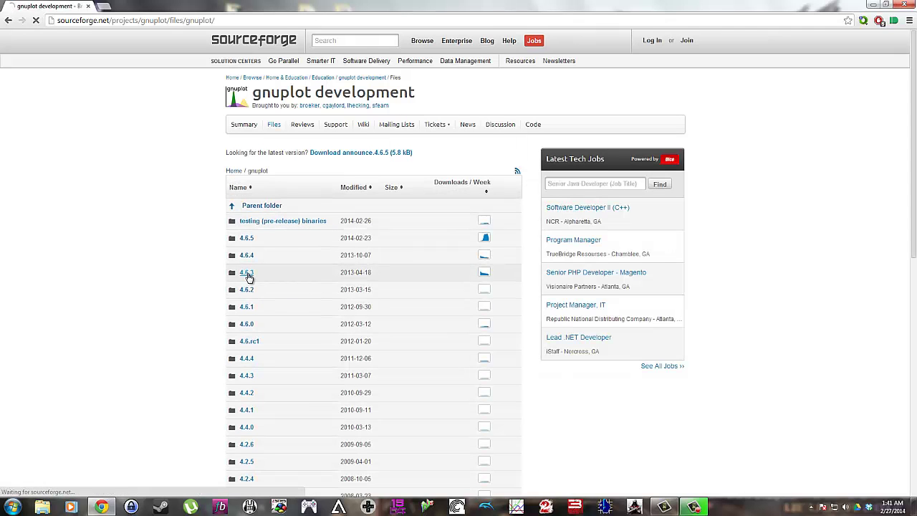
click(247, 274)
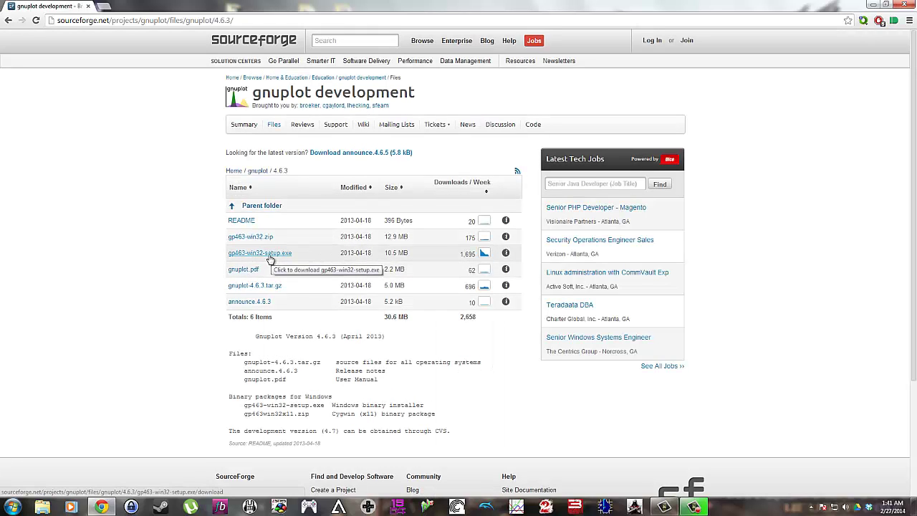
key(alt+Left)
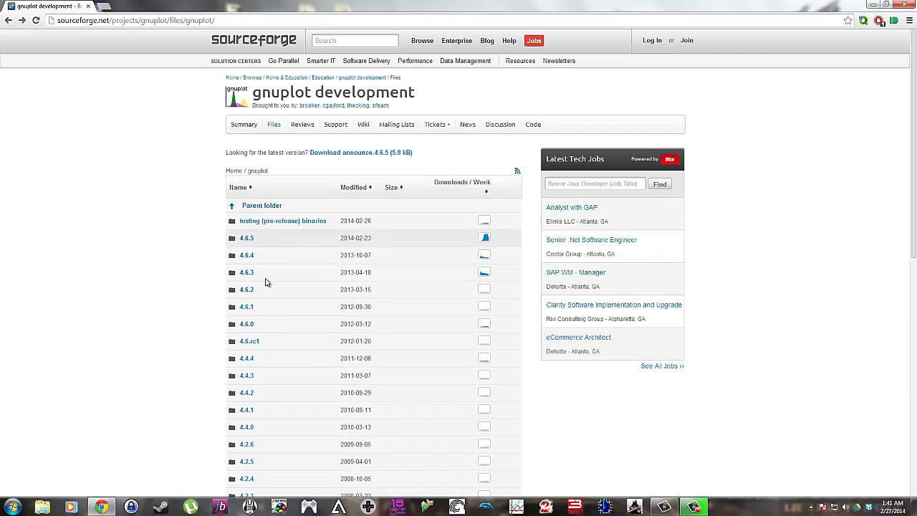
click(246, 256)
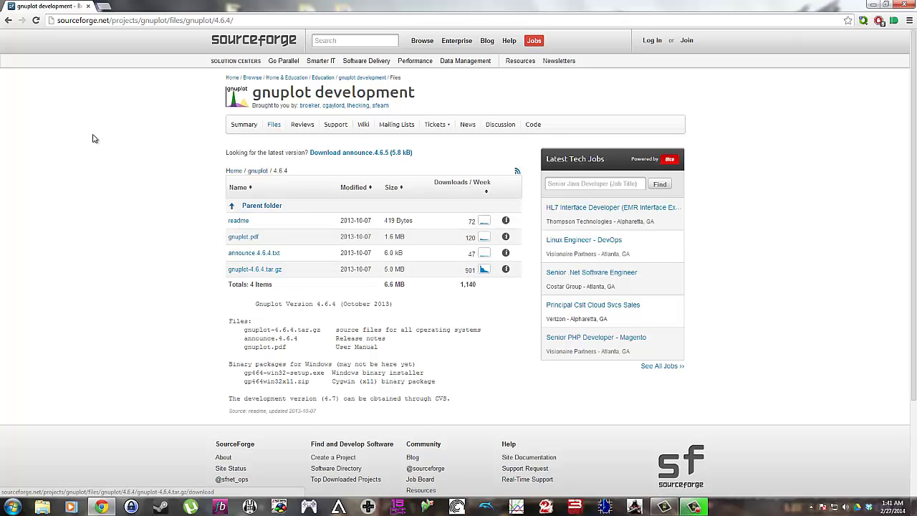
click(9, 20)
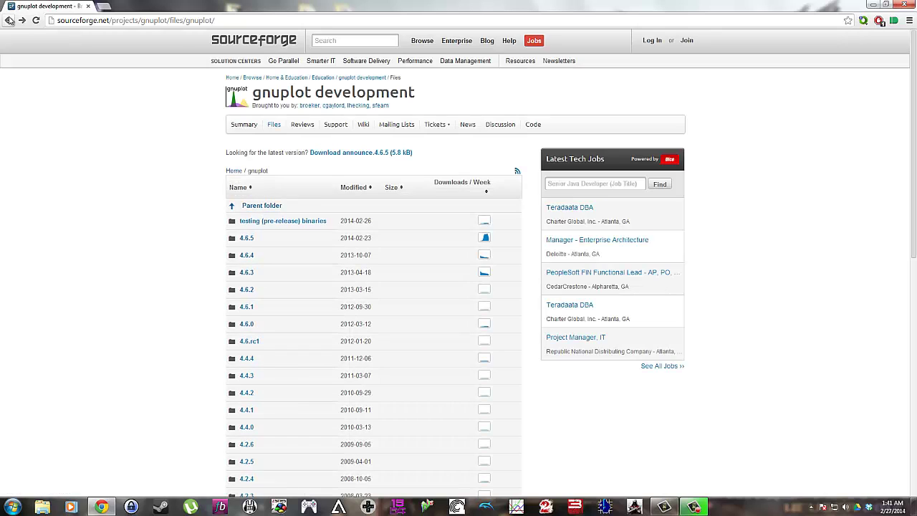
click(9, 20)
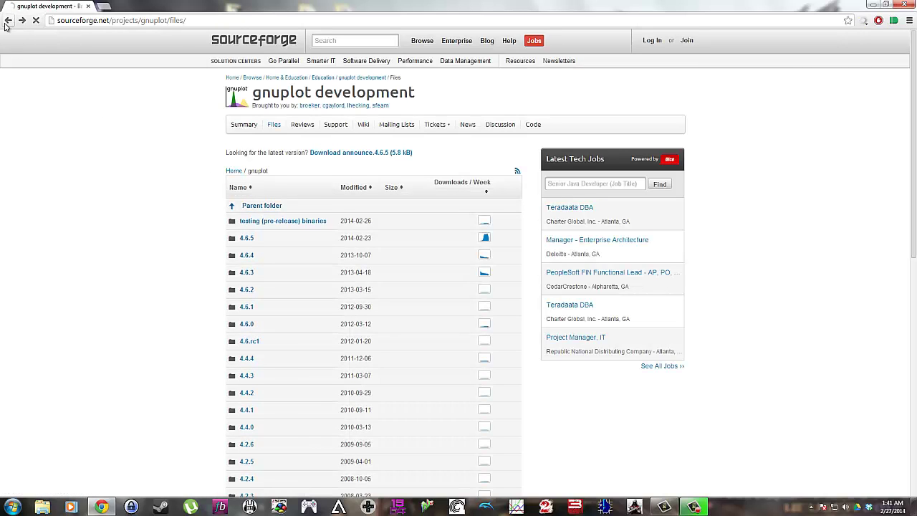
click(9, 20)
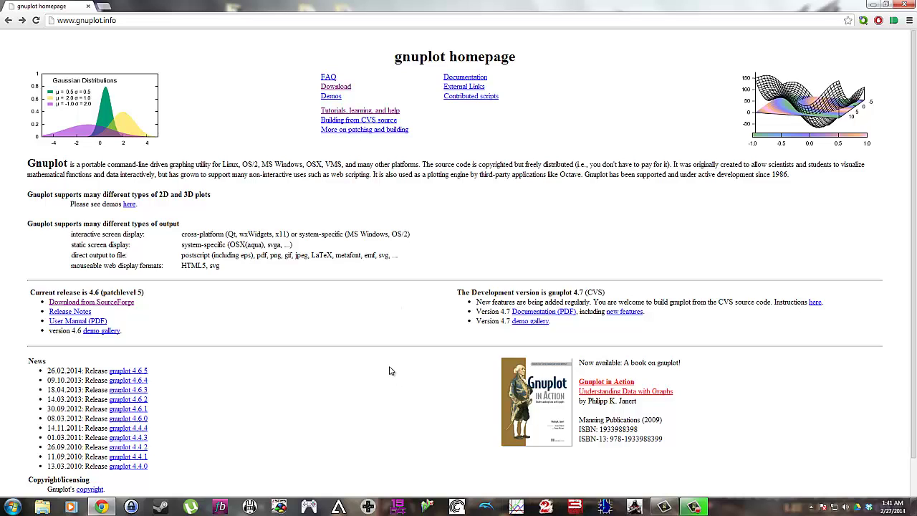
Set the x label to "time", the y label to "counts" and the title to "counts vs time"
click(517, 507)
text(set xlabel "time")
key(Return)
text(set ylabel ")
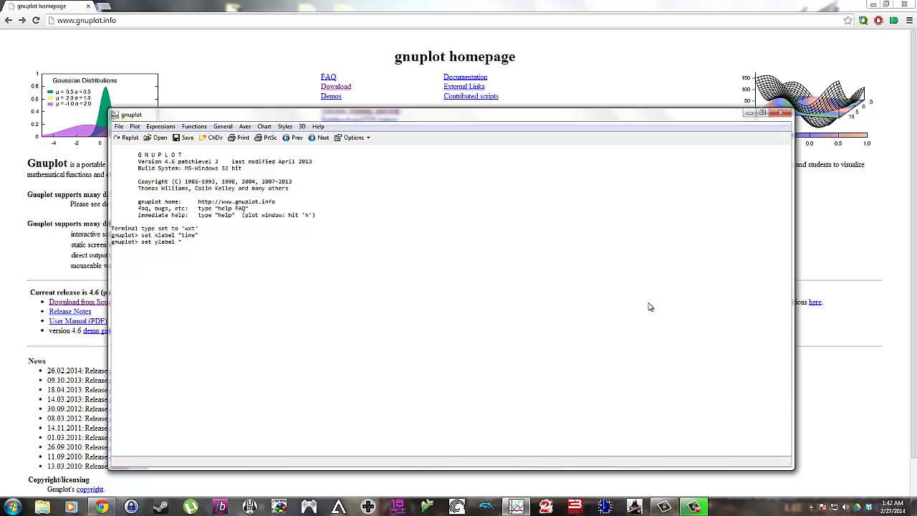
text(counts")
key(Return)
text(set title "counts vs time")
key(Return)
Plot data.txt using 1:2:3 with yerrorbars
text(plot> plot)
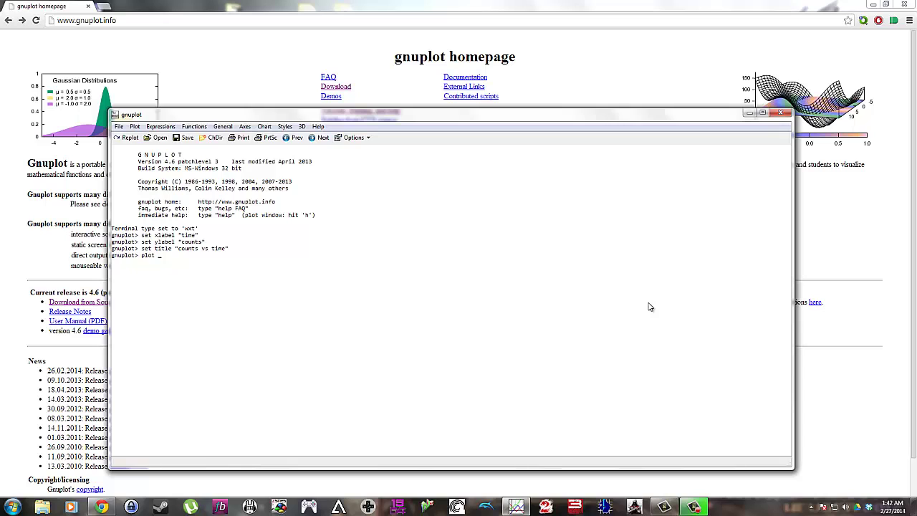
click(135, 126)
mouse_move(160, 126)
click(167, 207)
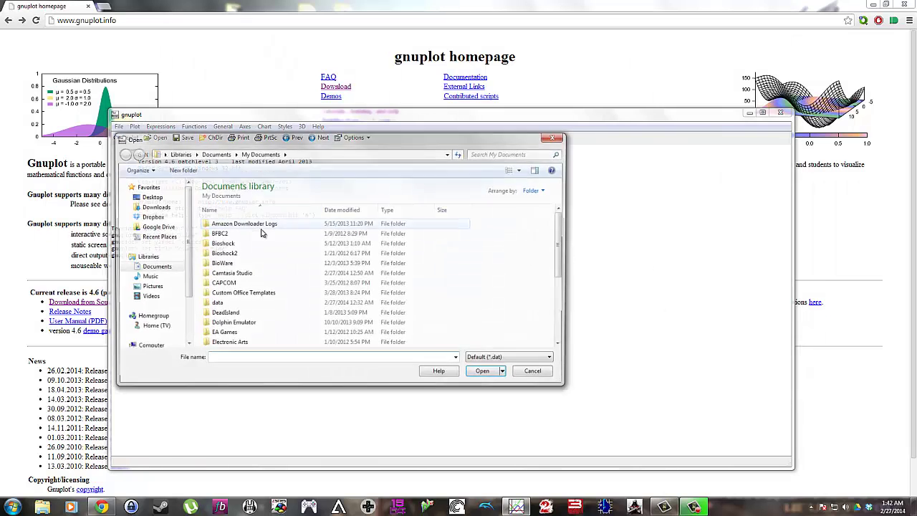
double_click(260, 305)
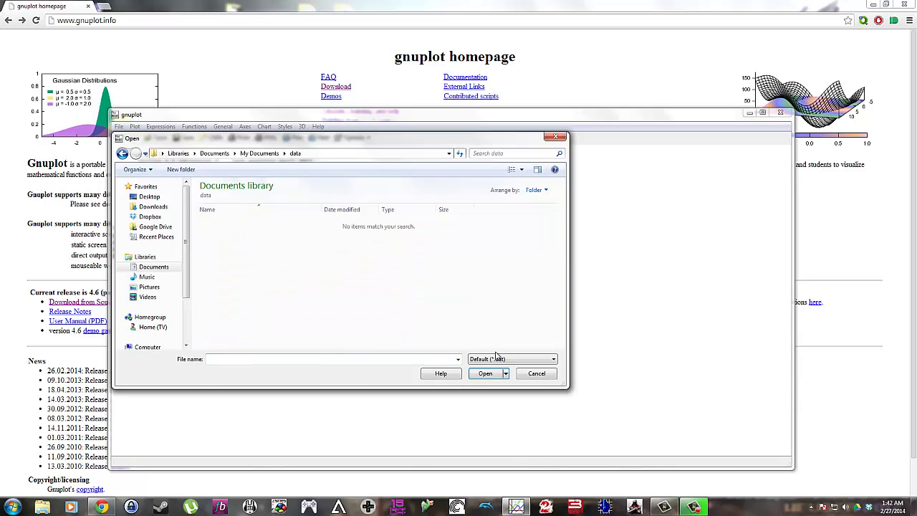
click(500, 358)
click(501, 379)
click(218, 223)
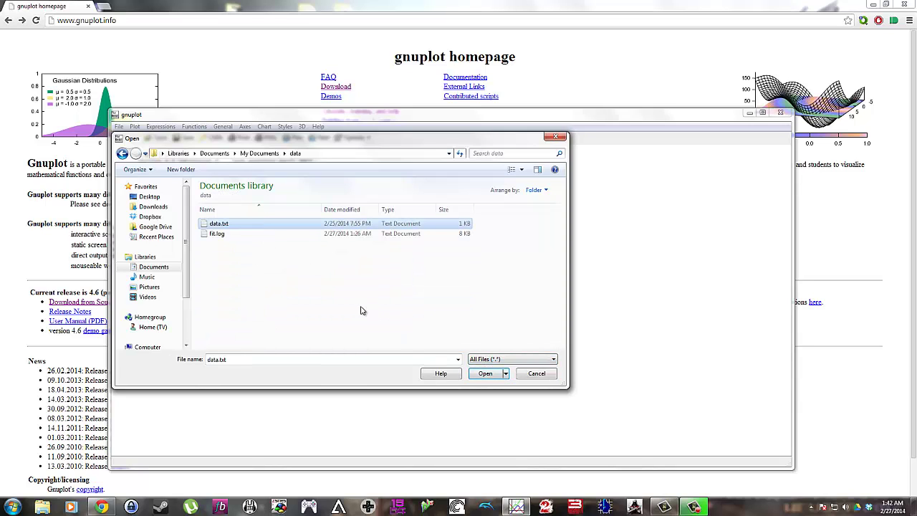
click(493, 373)
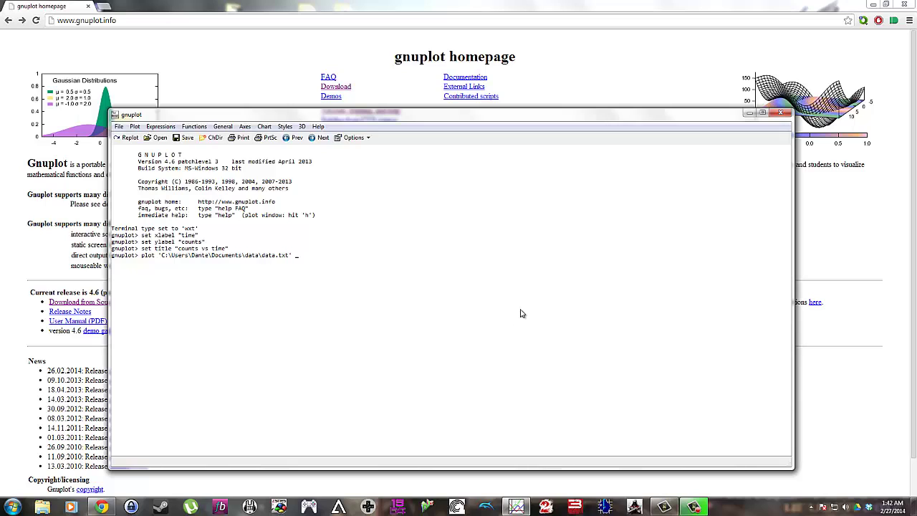
text(using 1:2:3 with yerrorbars)
key(Return)
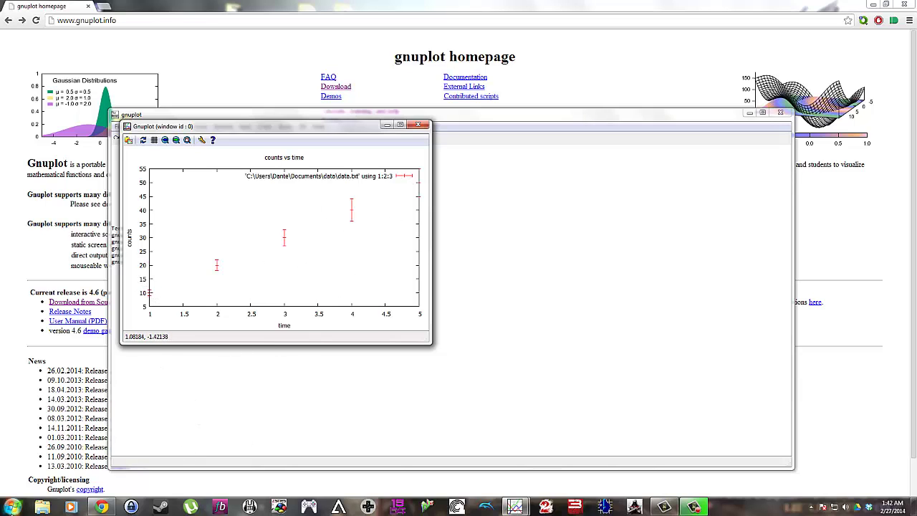
click(24, 509)
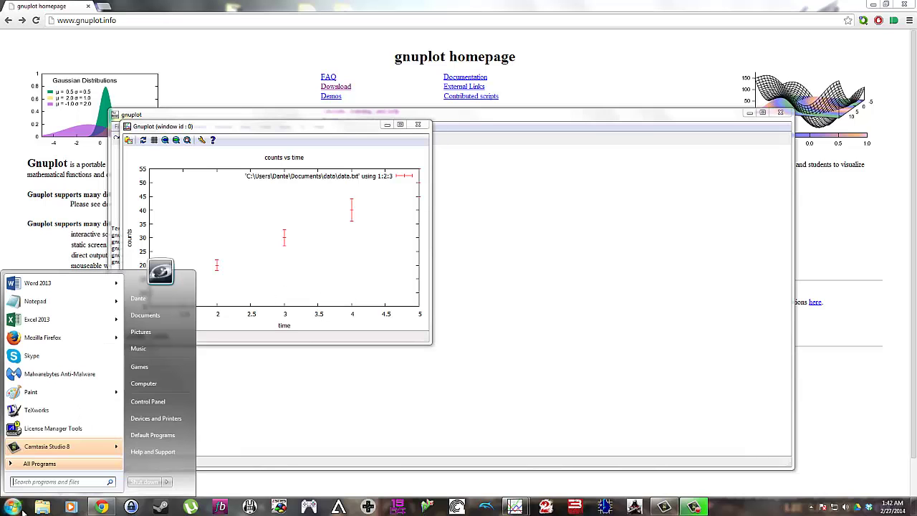
click(245, 324)
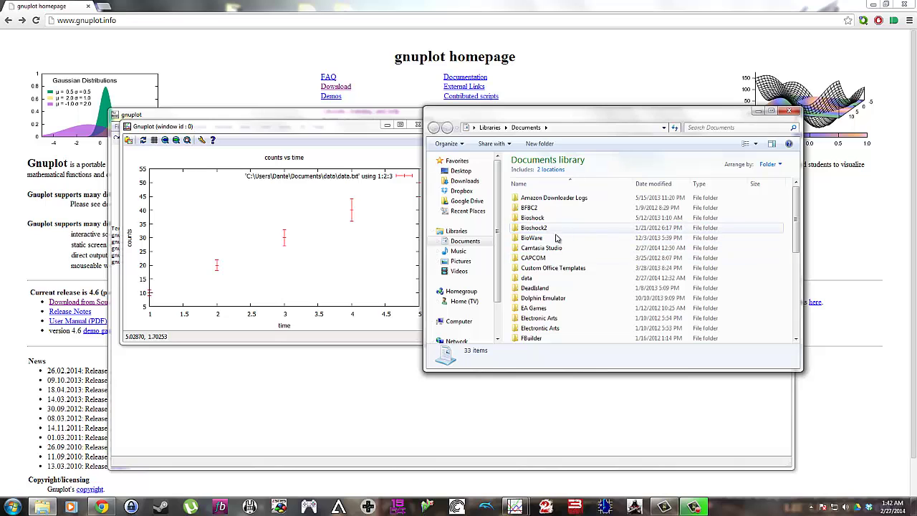
double_click(551, 278)
double_click(541, 197)
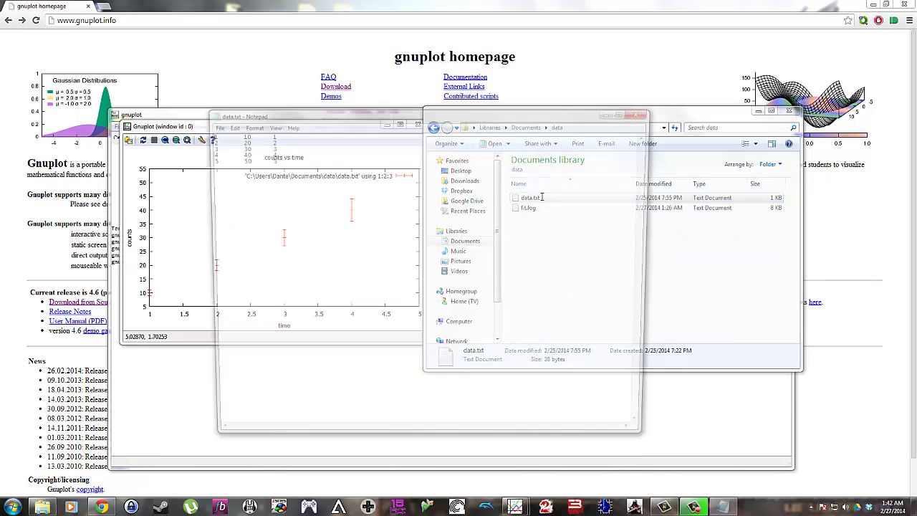
drag(206, 133, 206, 153)
click(212, 133)
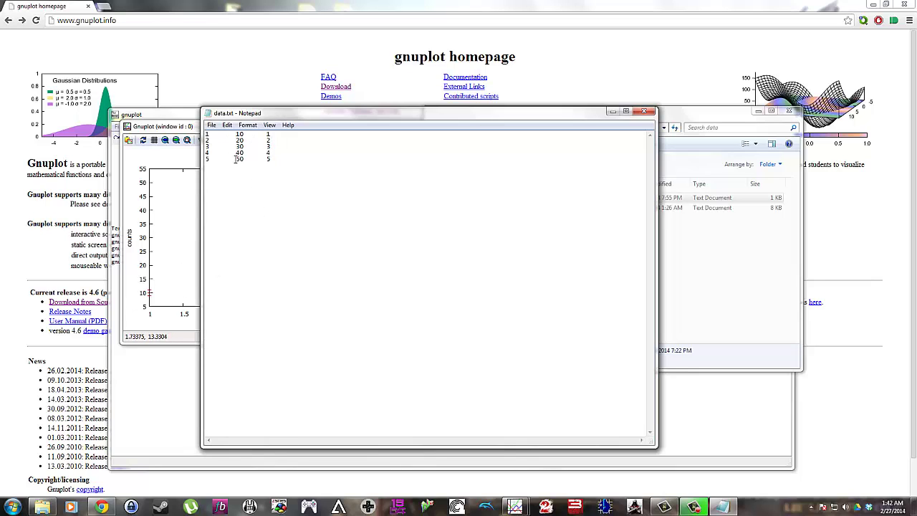
click(206, 134)
click(208, 140)
click(643, 111)
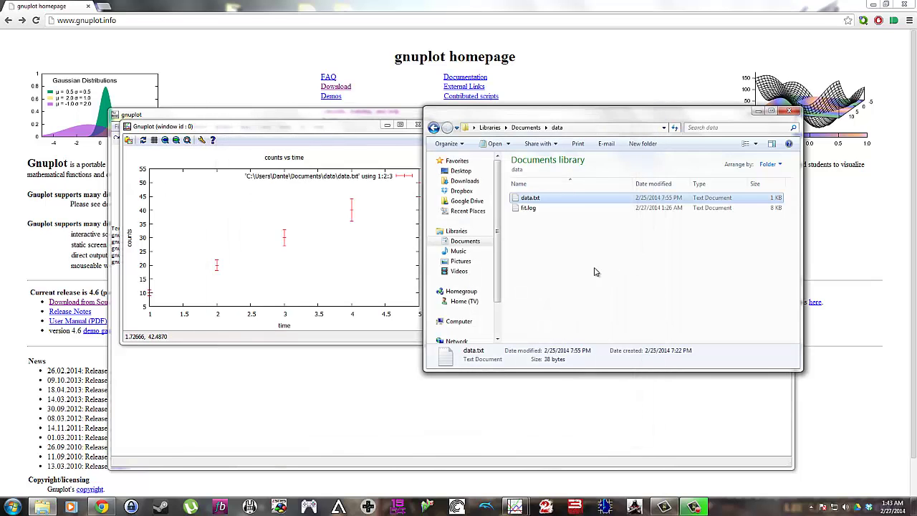
click(787, 113)
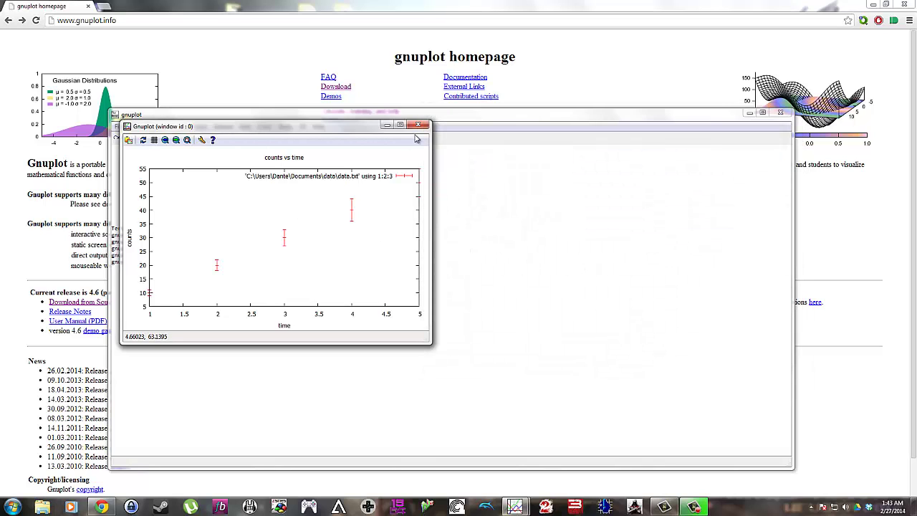
Close the plot and rerun the plot command with title 'exp data' added
click(418, 126)
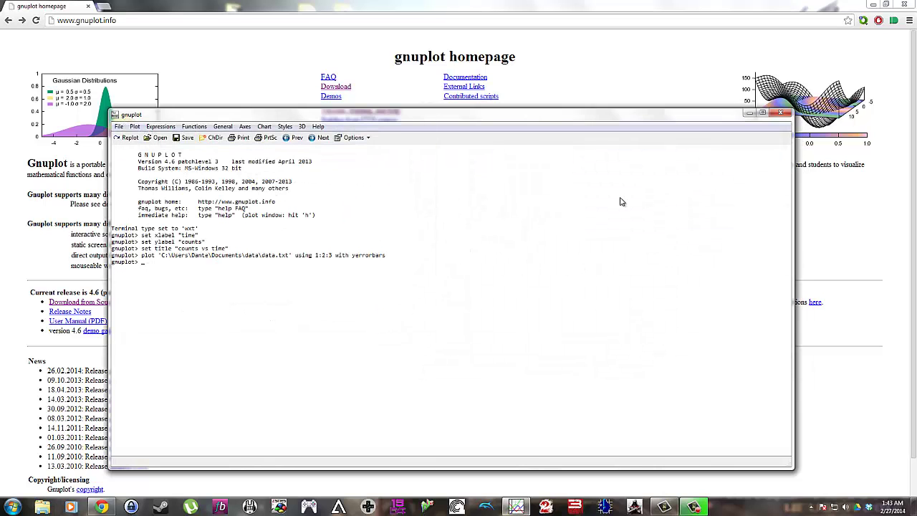
key(Up)
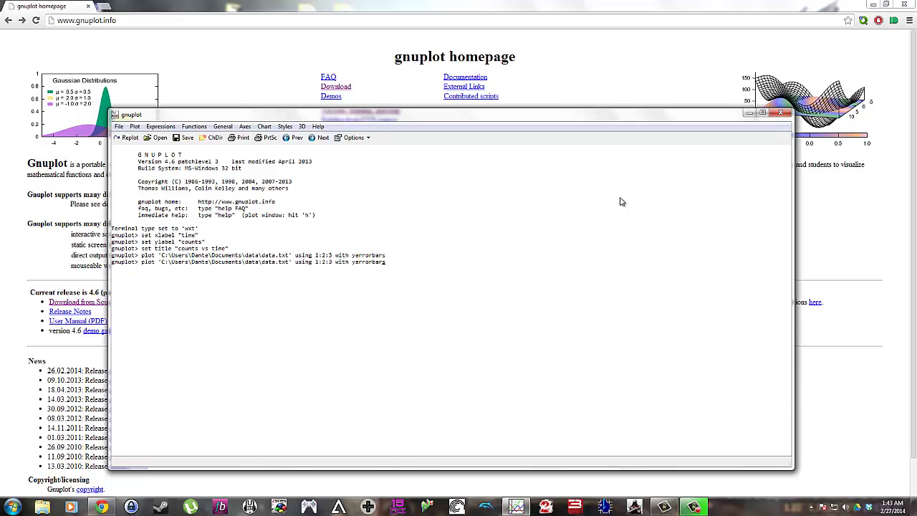
text(title 'exp data')
key(Return)
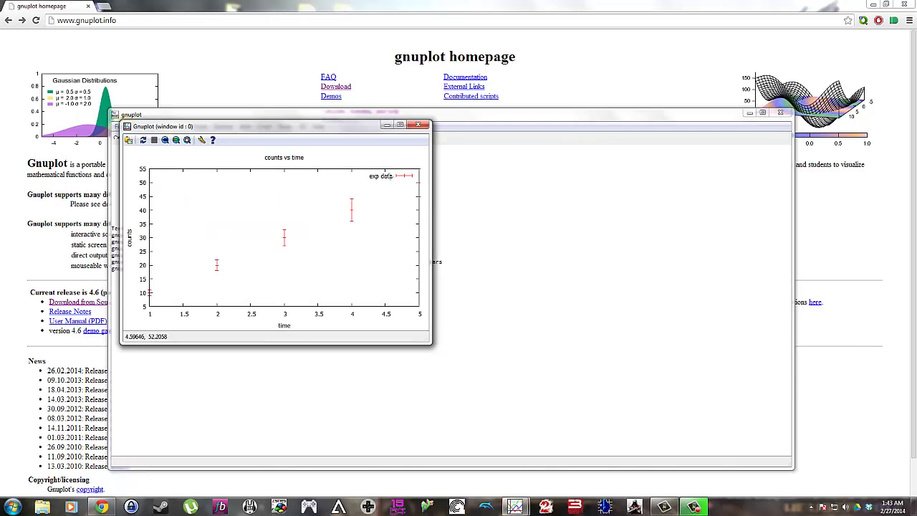
Fix the x range at [0.5:6.0] and the y range at 0 to 60
click(512, 170)
key(Up)
key(Down)
text(set xr )
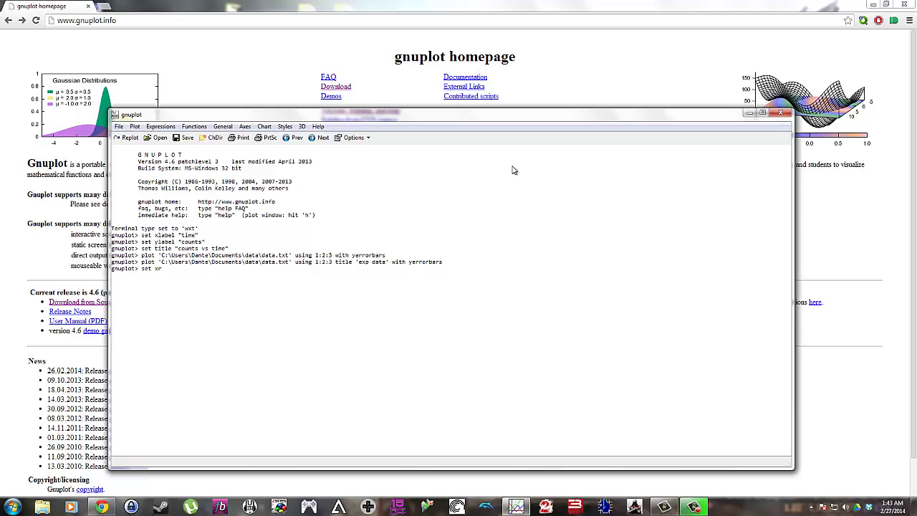
text([0.5)
text(:6.0)
text(])
key(Return)
key(Up)
key(Left)
key(Left)
key(Left)
key(Left)
key(Left)
key(Left)
key(Left)
key(Left)
key(Left)
key(Left)
key(Left)
key(BackSpace)
text(yr [0)
key(Return)
Replot the exp data with the new ranges, then close the plot windows
key(Up)
key(Up)
key(Up)
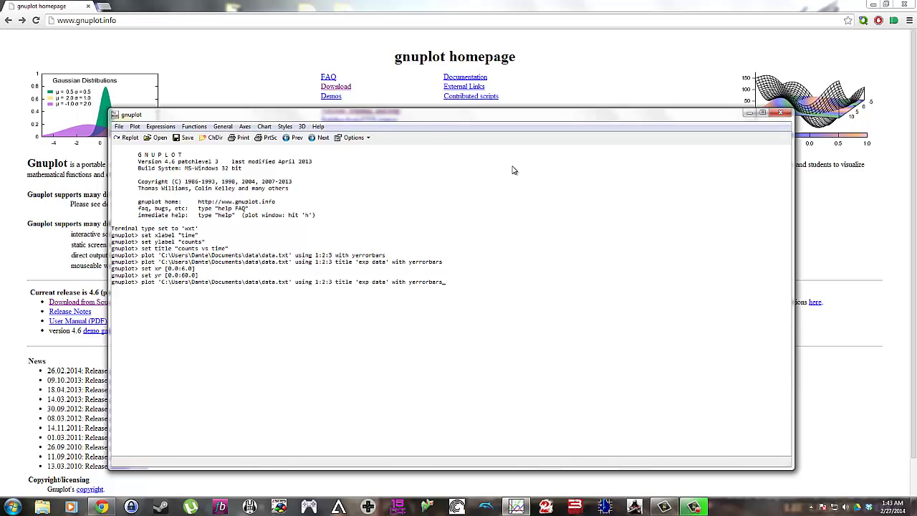
key(Return)
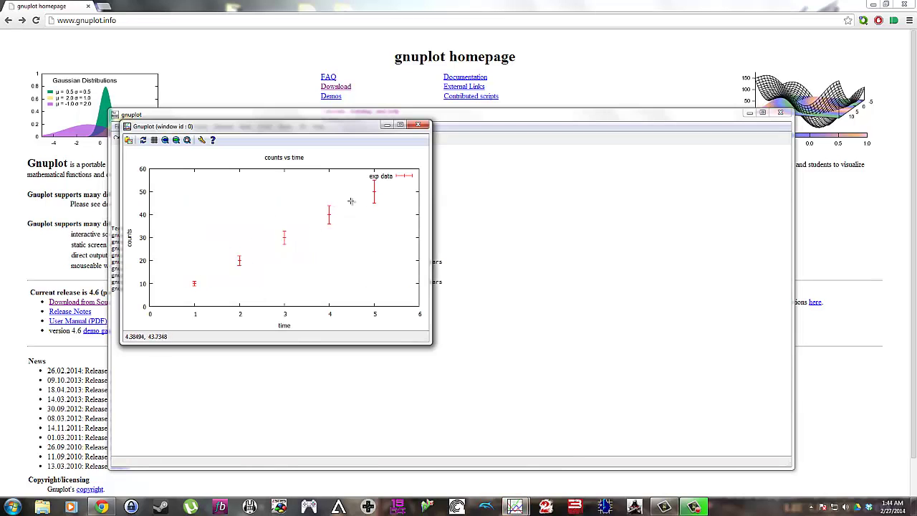
click(418, 125)
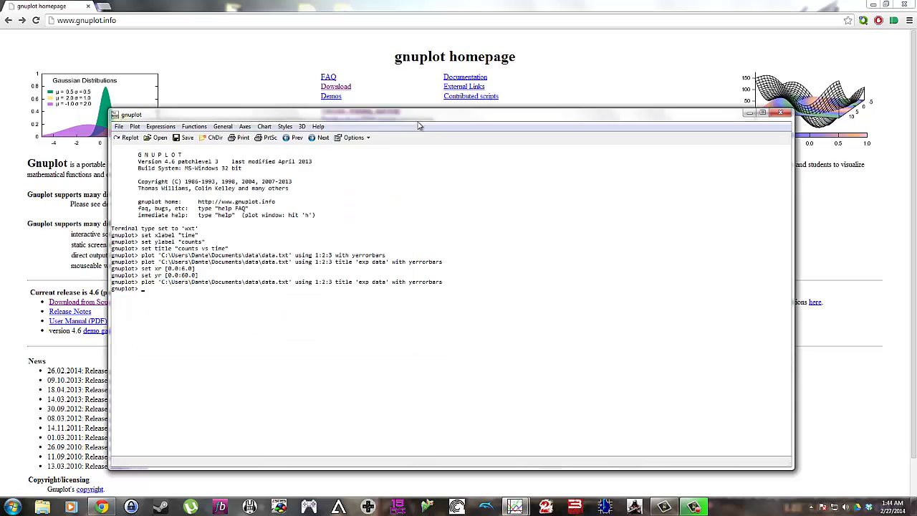
mouse_move(514, 506)
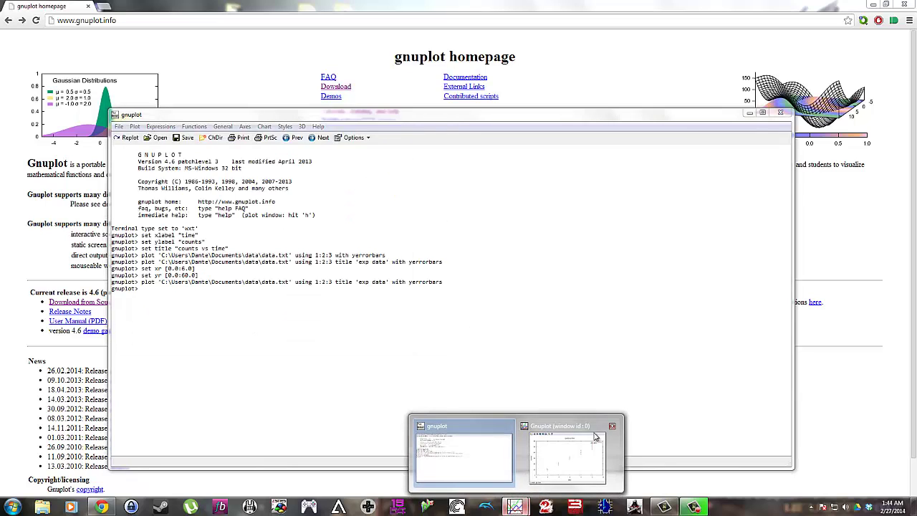
click(612, 427)
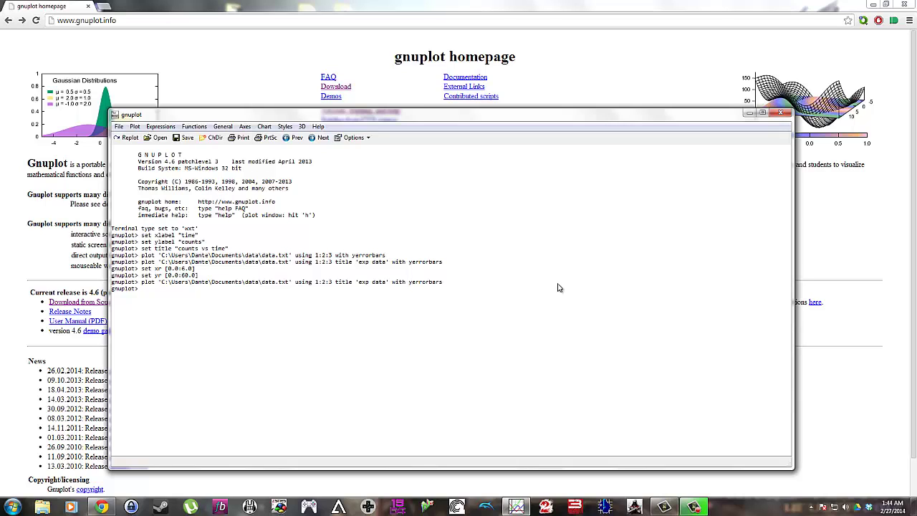
Define f(x)=A*x**2 and set the starting value A=10
text((x))
text(=A*x**2)
key(Return)
text(fit)
text(A=10)
key(Return)
Compose the fit of f(x) to data.txt using 1:2:3 via A
text(fi)
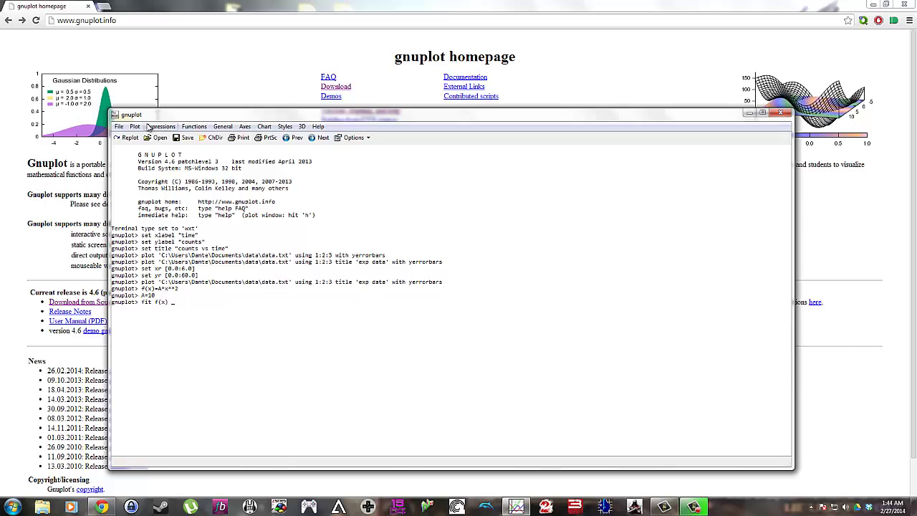
click(134, 126)
click(147, 207)
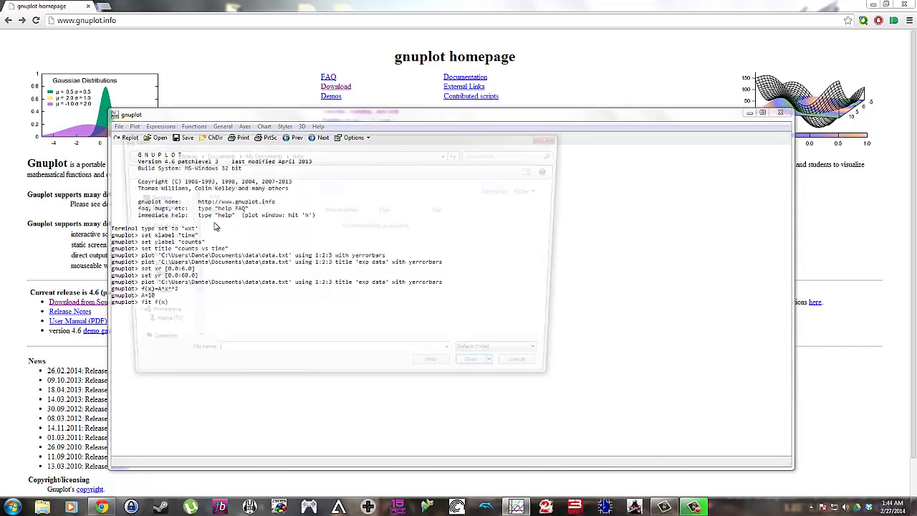
click(493, 359)
click(497, 374)
click(221, 227)
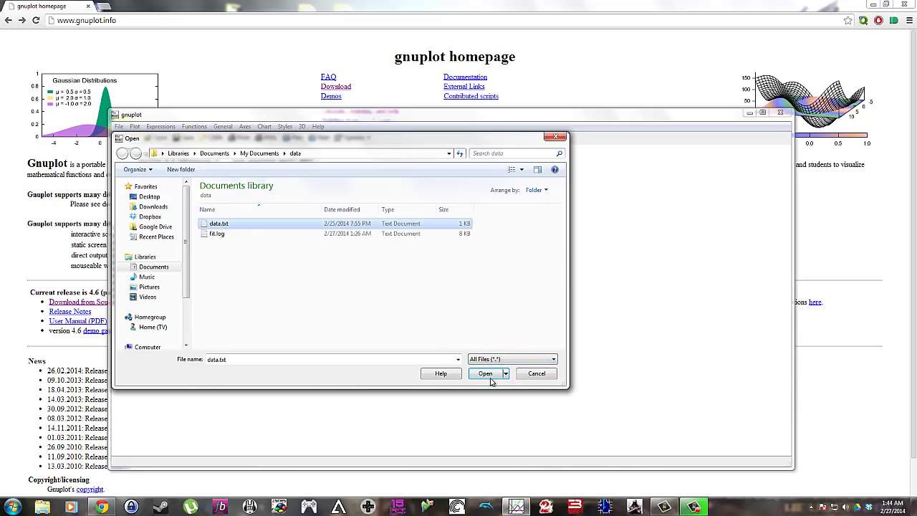
double_click(266, 224)
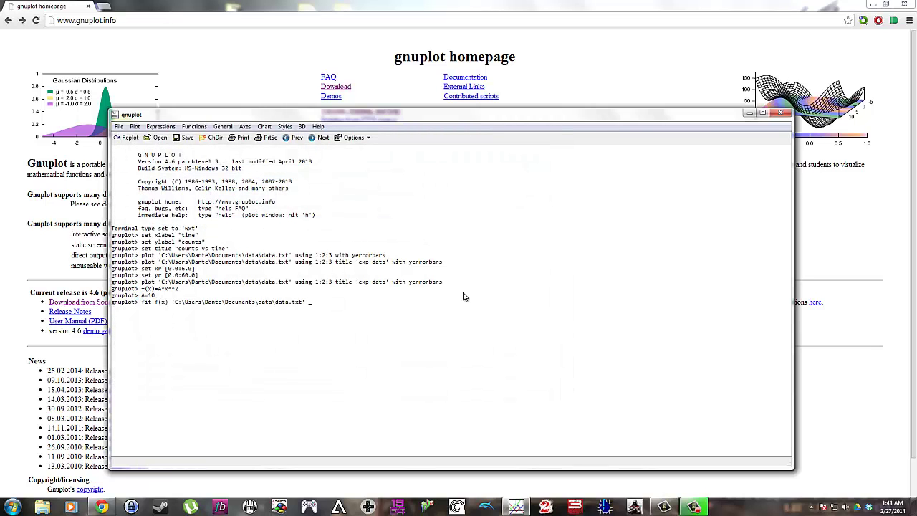
text(using 1:2:3 via A)
Run the fit and scroll through its output showing A = 2.72727
key(Return)
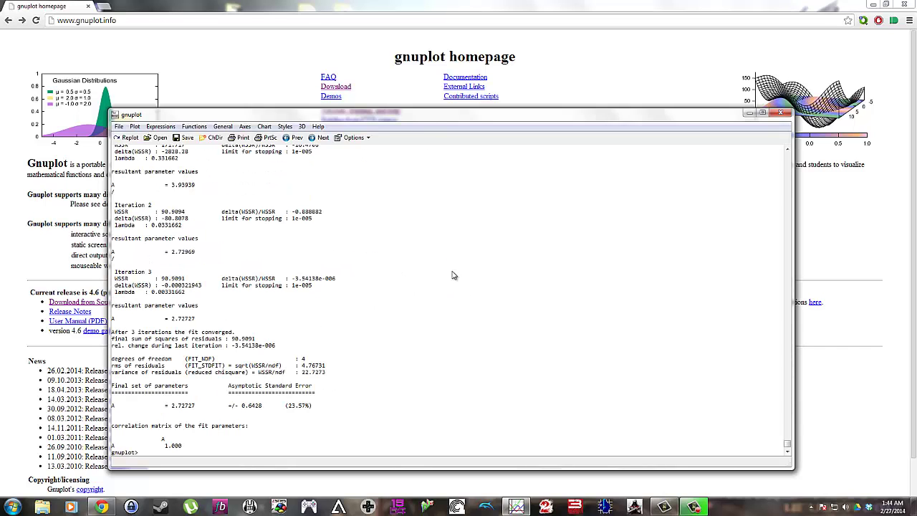
scroll(409, 308, up, 3)
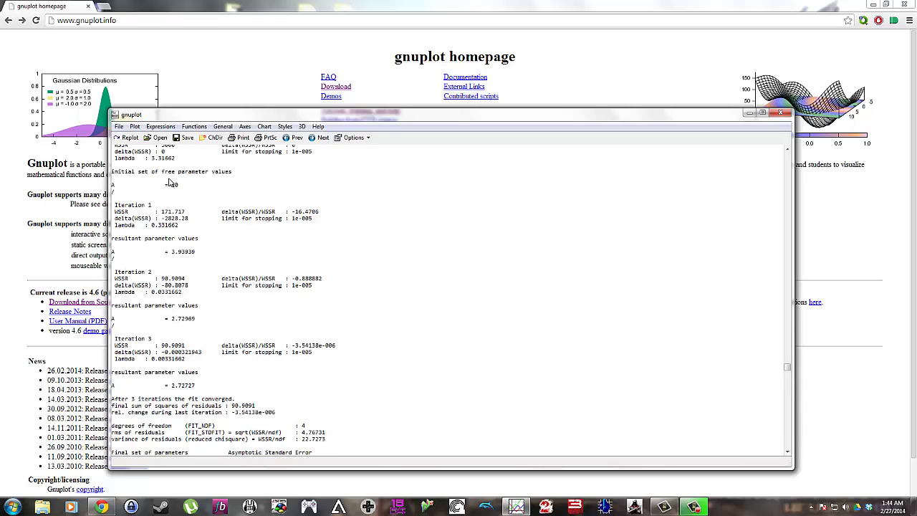
scroll(392, 333, down, 2)
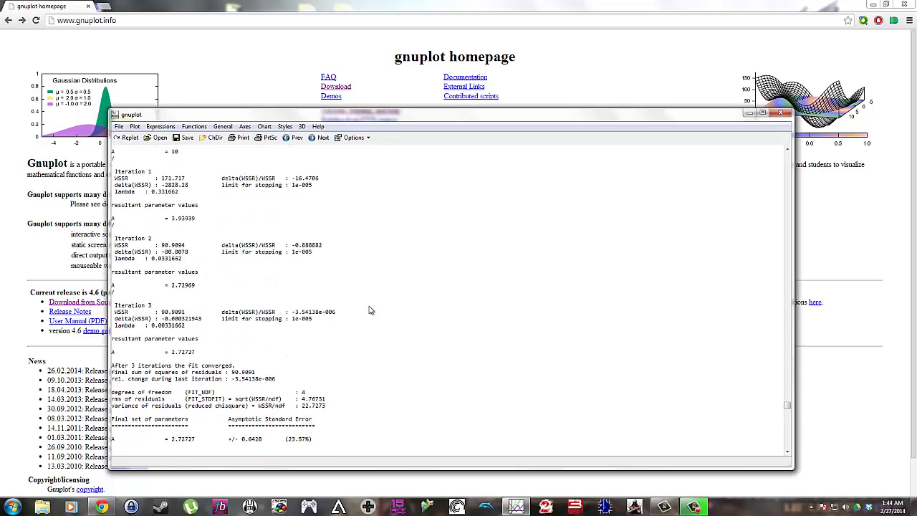
scroll(294, 308, down, 2)
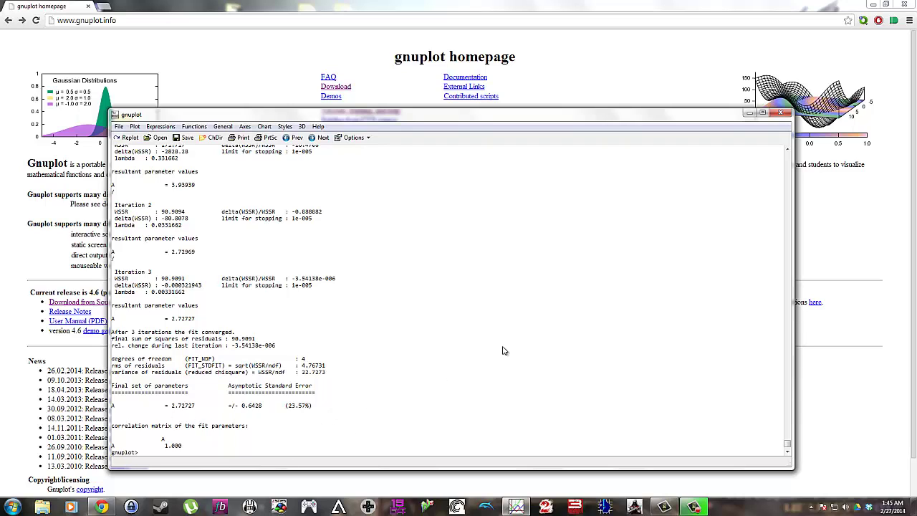
Clear the prompt and start typing plot f(x) title '
key(Up)
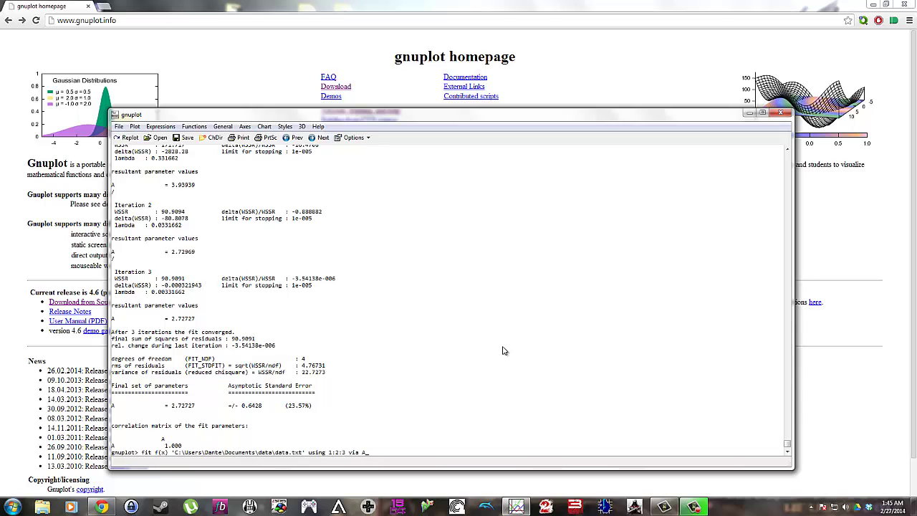
key(Down)
key(Up)
key(Down)
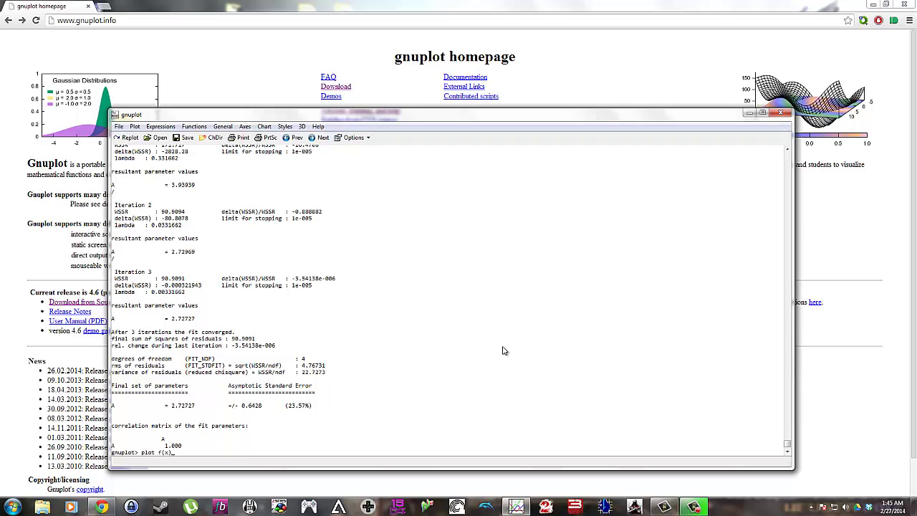
text(title)
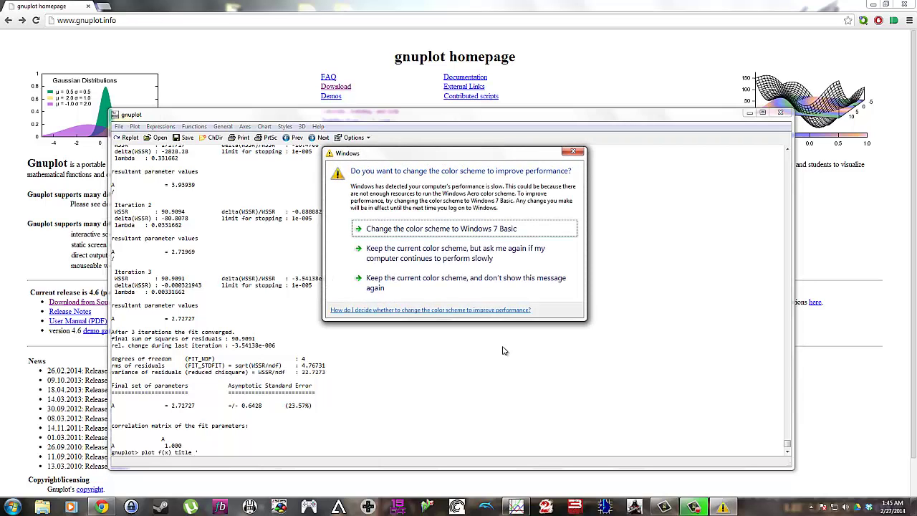
Dismiss the color-scheme prompt, run plot f(x) title 'curve fit', and close its window
click(575, 152)
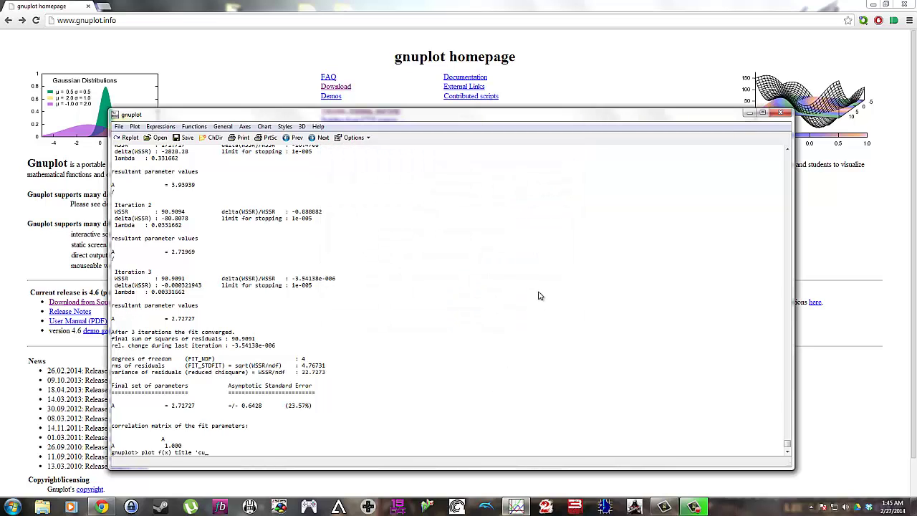
text(fit')
key(Return)
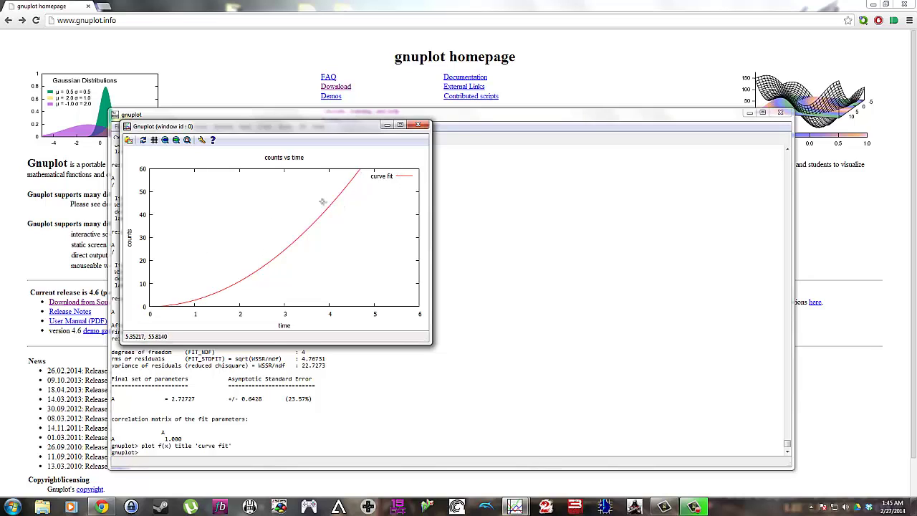
click(417, 126)
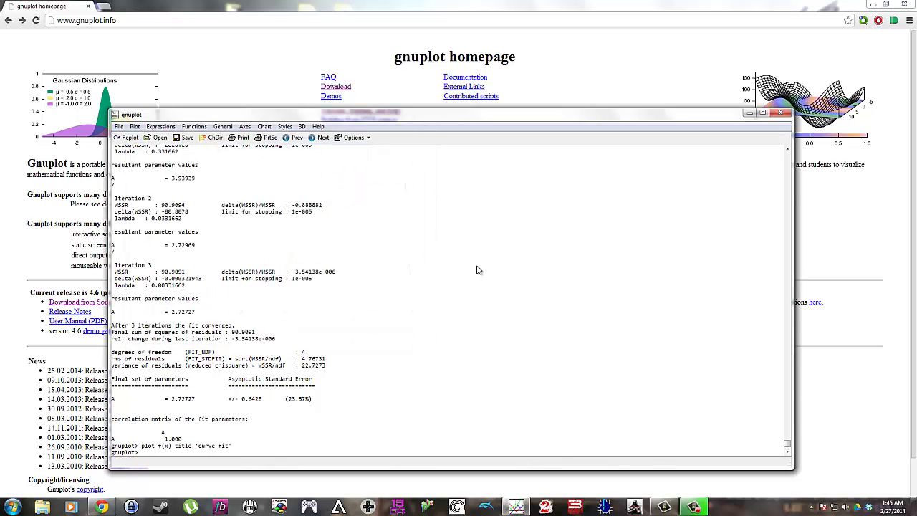
Extend the curve fit plot with data.txt using 1:2:3 title 'exp data' with yerrorbars
key(Up)
text(, \)
key(Return)
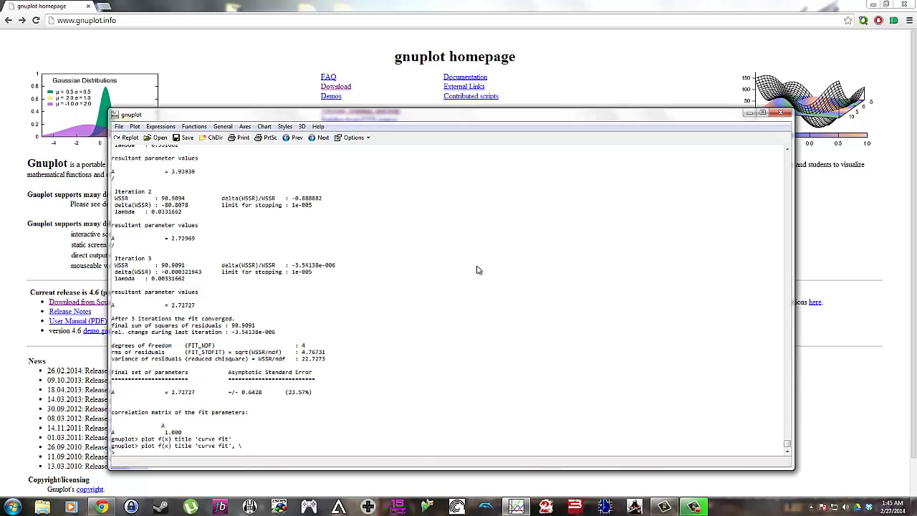
click(135, 126)
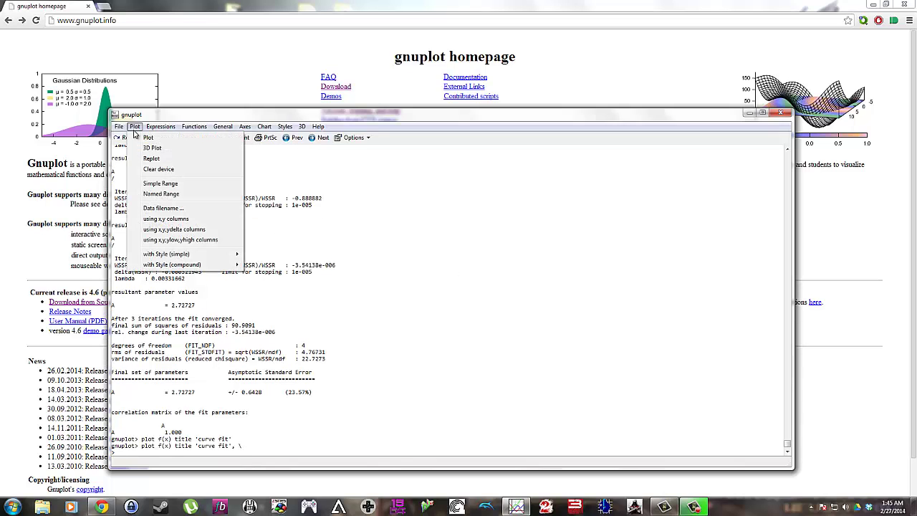
click(164, 208)
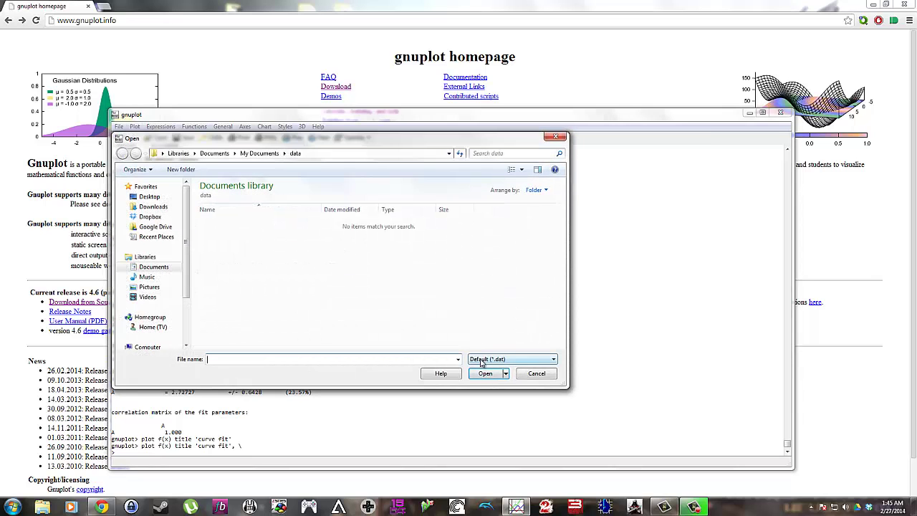
click(482, 359)
click(484, 374)
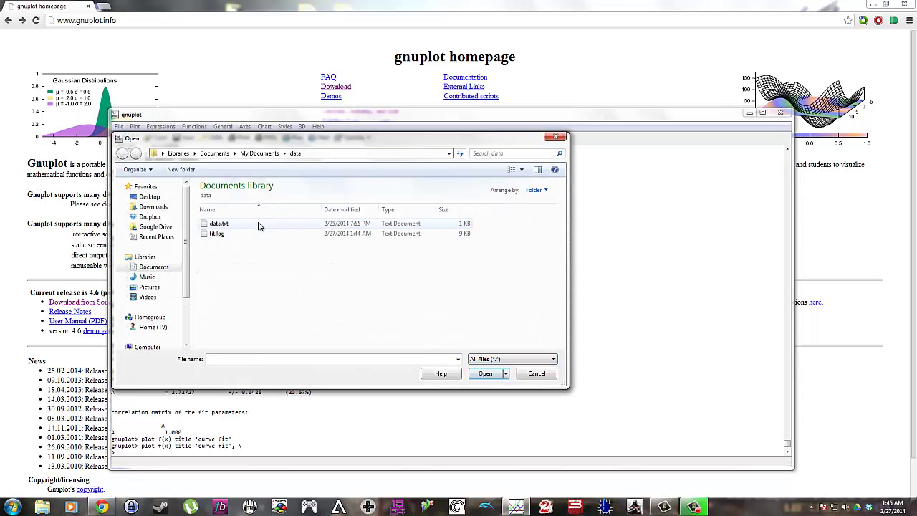
double_click(218, 224)
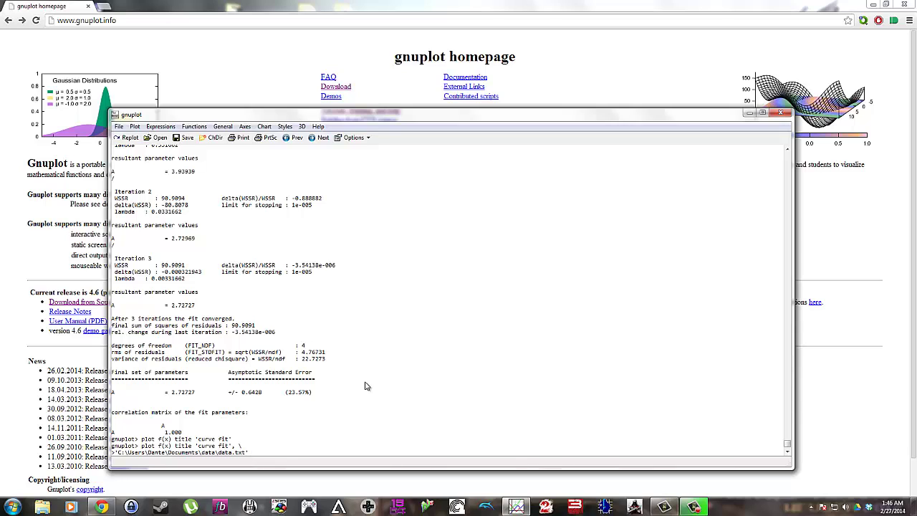
text(using 1:2:3 title 'exp data' with yerrorbars)
key(Return)
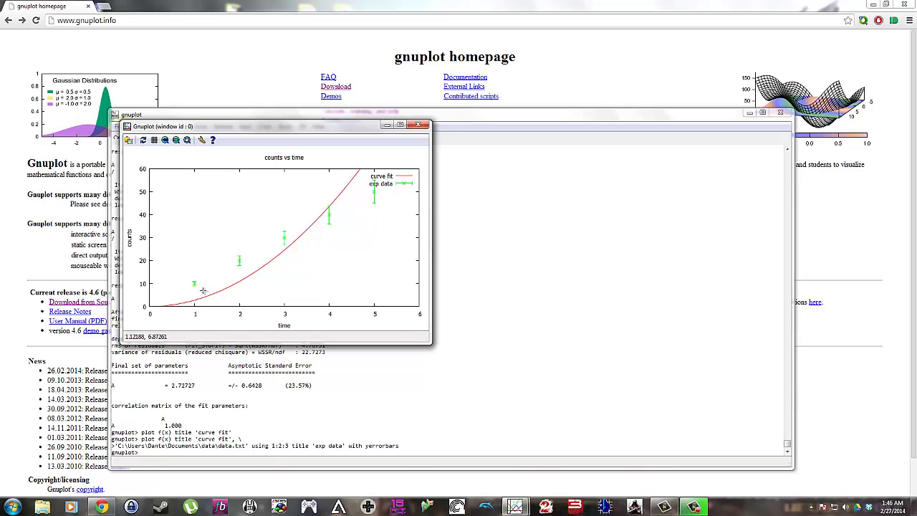
Close the combined plot and define f(x)=A*x**2+B*exp(x)
click(418, 125)
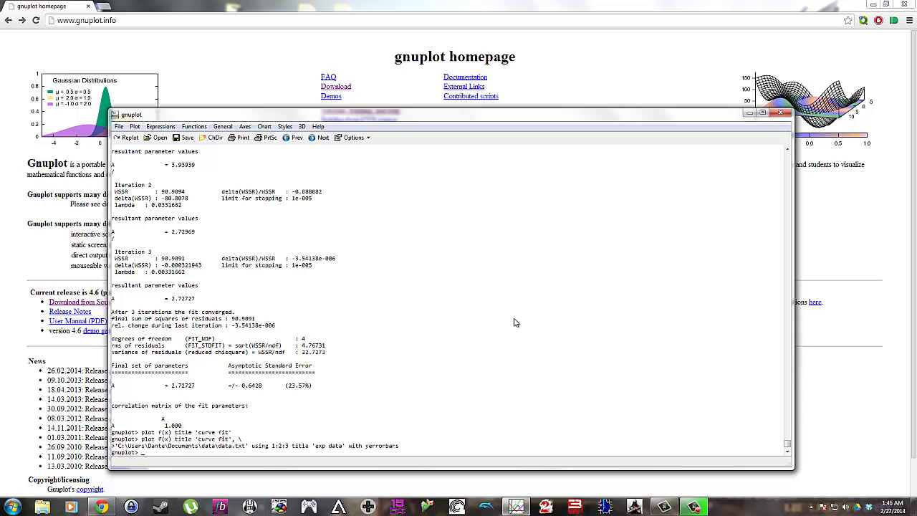
text(x)=A*x**2-B*e)
text(xp(x))
key(Return)
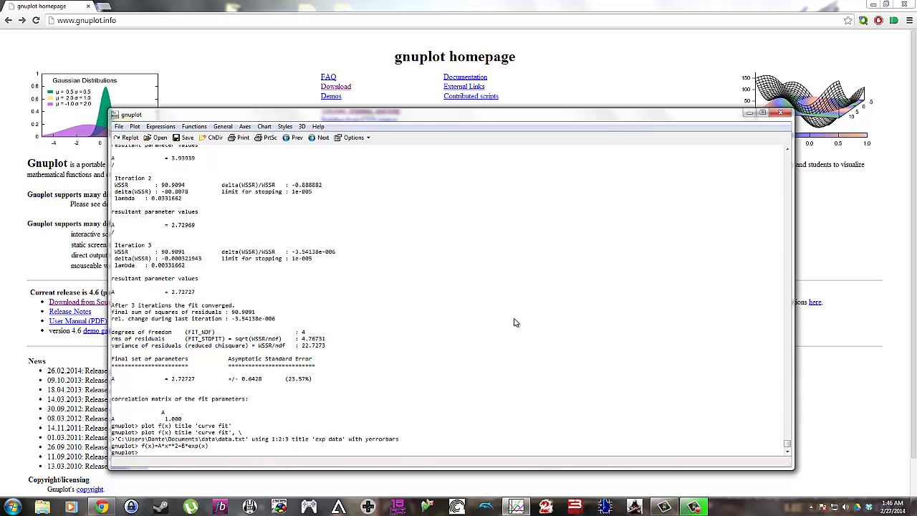
Set A=10 and B=10, then rerun the fit via A,B
text(A=10)
key(Return)
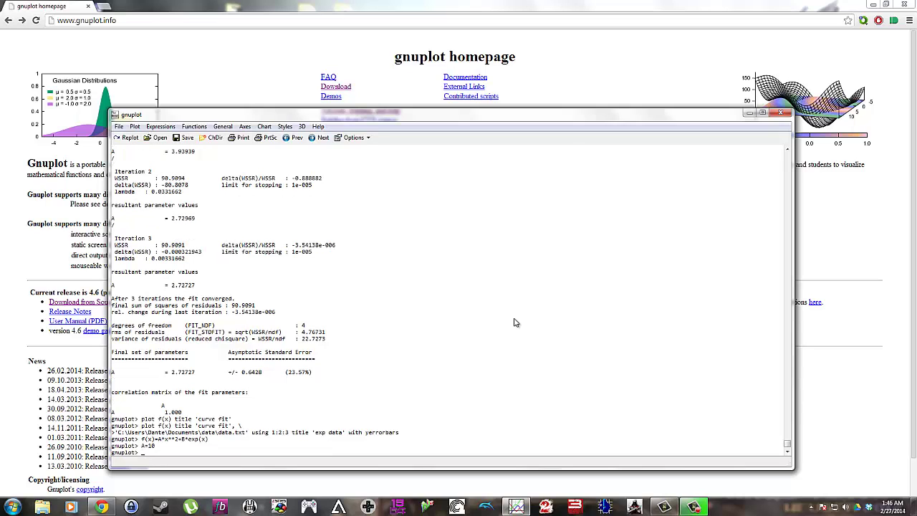
text(B=10)
key(Return)
key(Up)
key(Up)
key(Up)
key(Up)
key(Up)
key(Up)
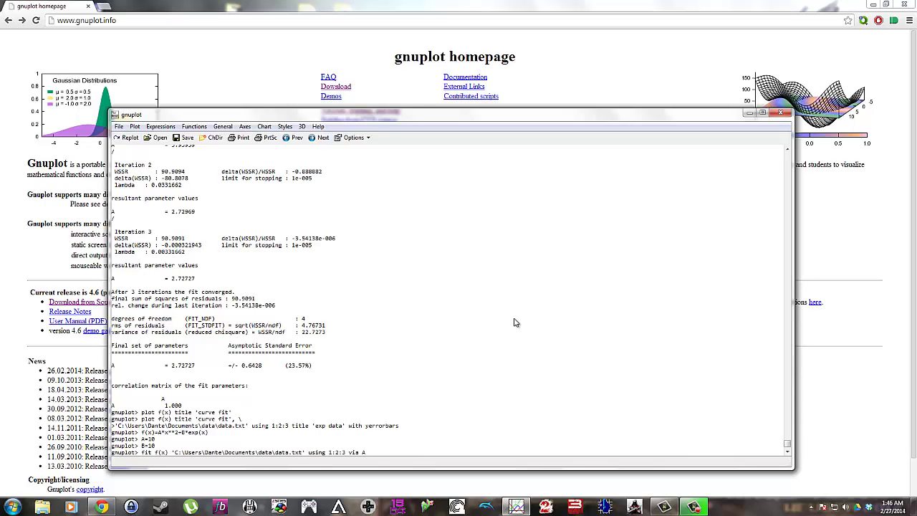
text(,B)
key(Return)
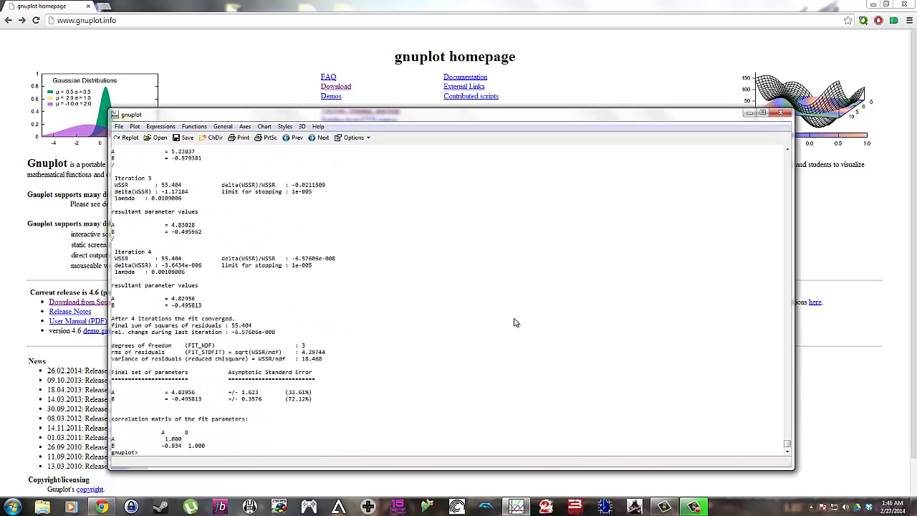
scroll(358, 354, up, 6)
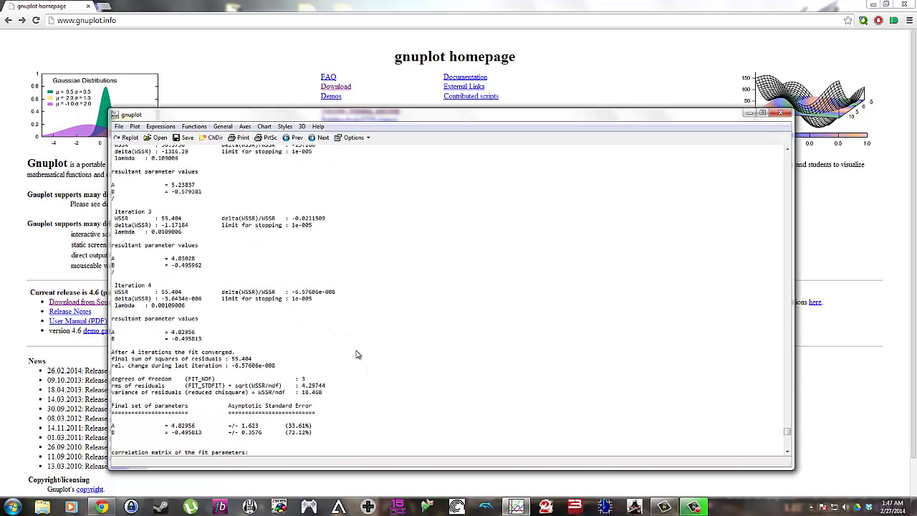
scroll(356, 353, up, 2)
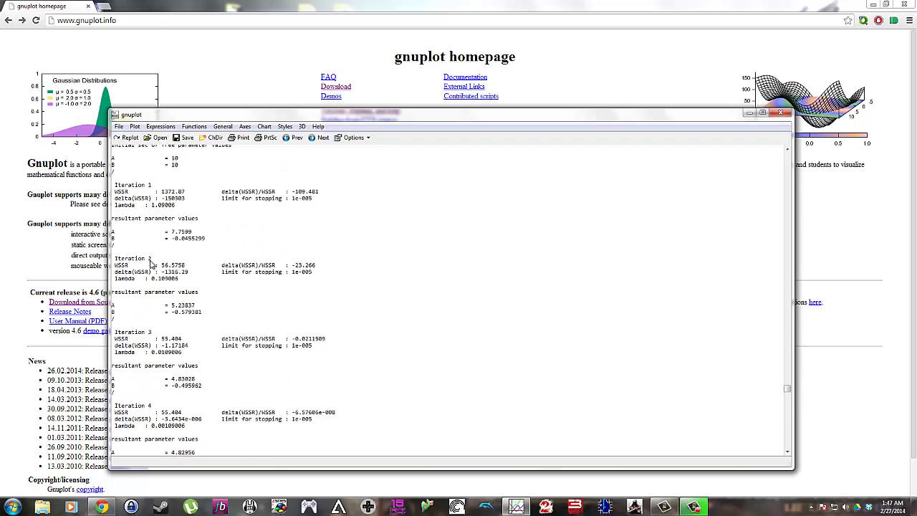
scroll(273, 364, down, 8)
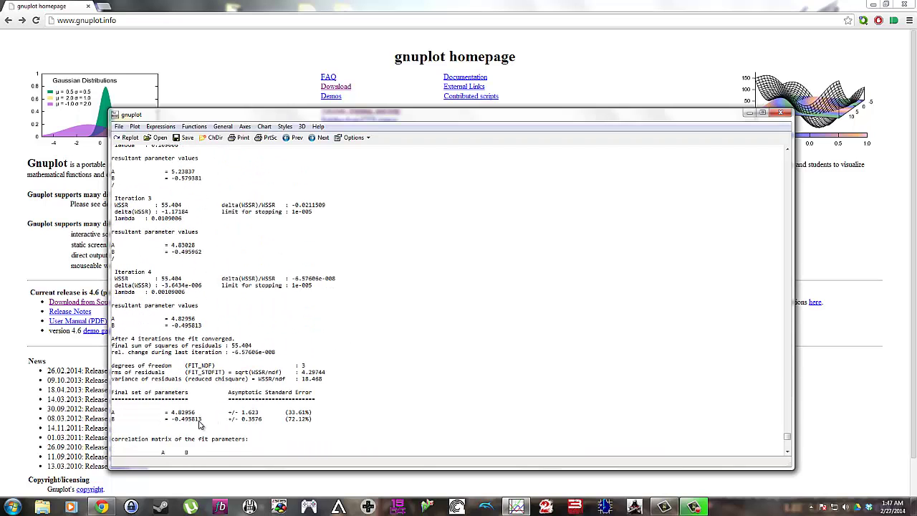
scroll(321, 399, up, 4)
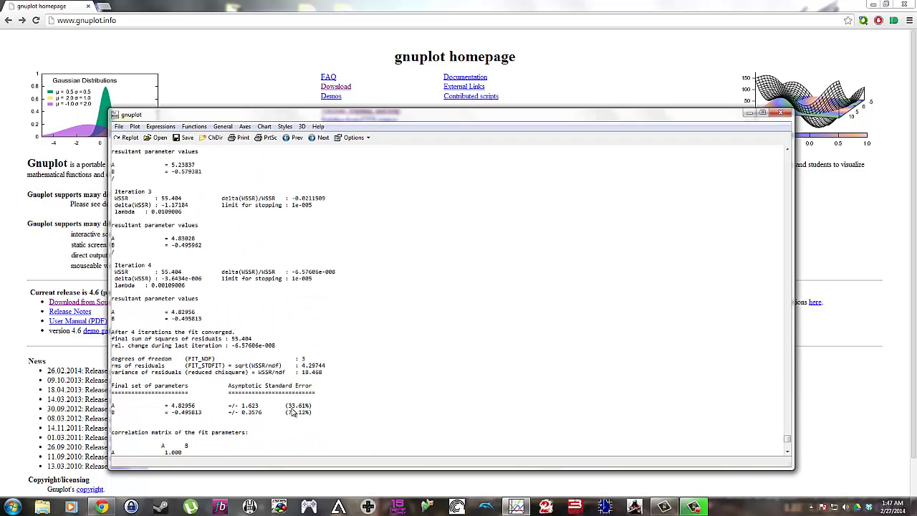
scroll(372, 387, up, 12)
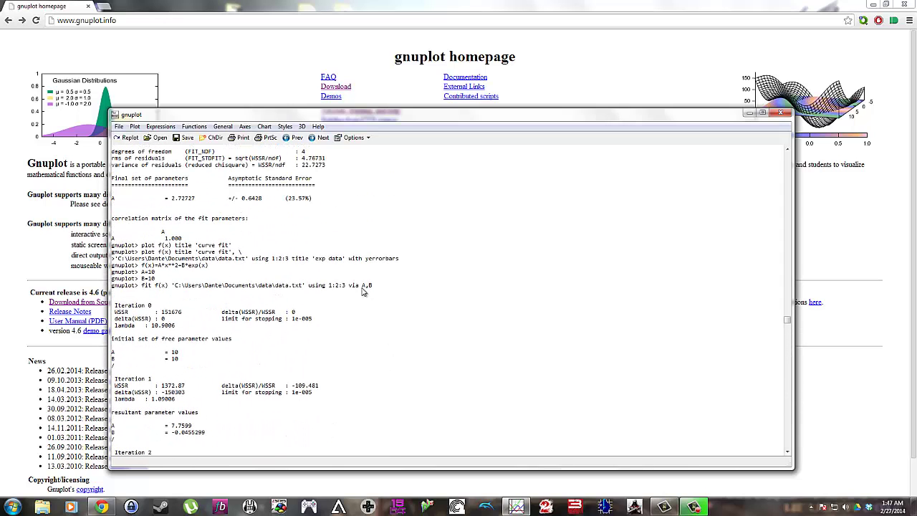
scroll(372, 360, down, 13)
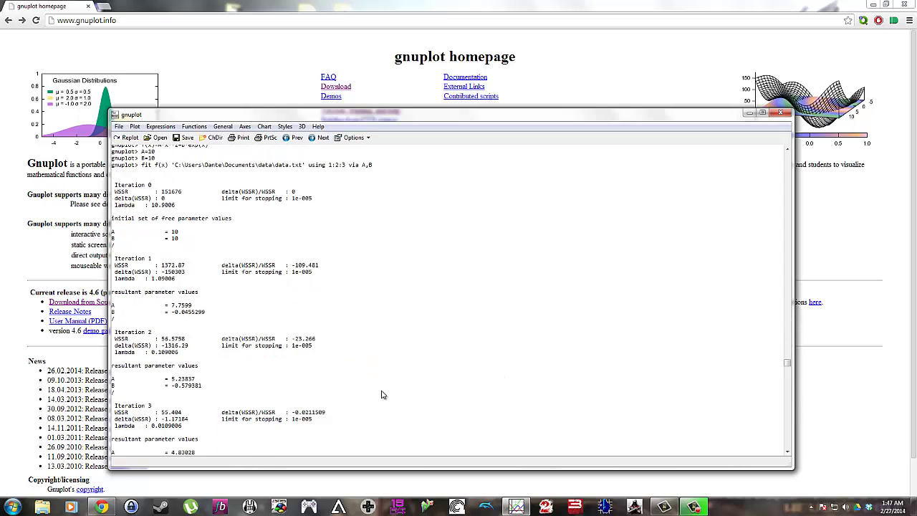
scroll(320, 393, down, 4)
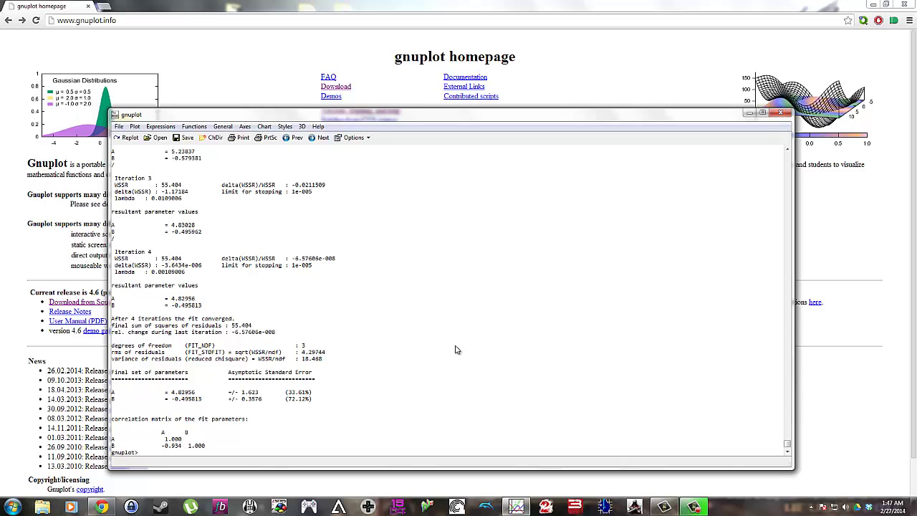
Recall the two-line curve fit and exp data plot command from history and draw it
key(Up)
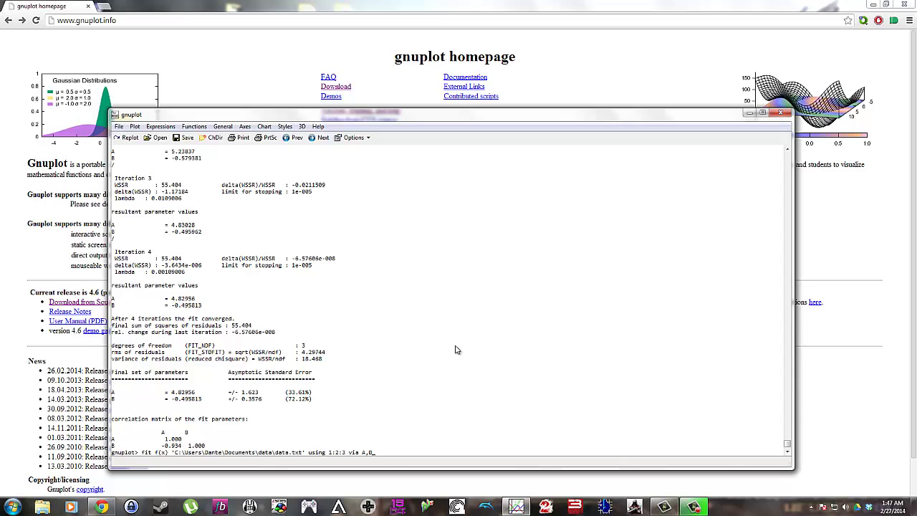
key(Up)
key(Up)
key(Up)
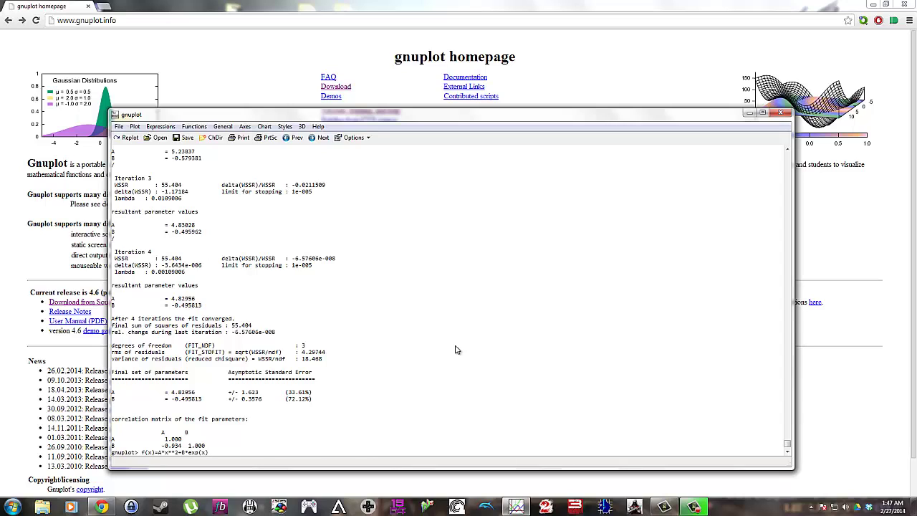
key(Up)
key(Up)
key(Return)
key(Up)
key(Up)
key(Up)
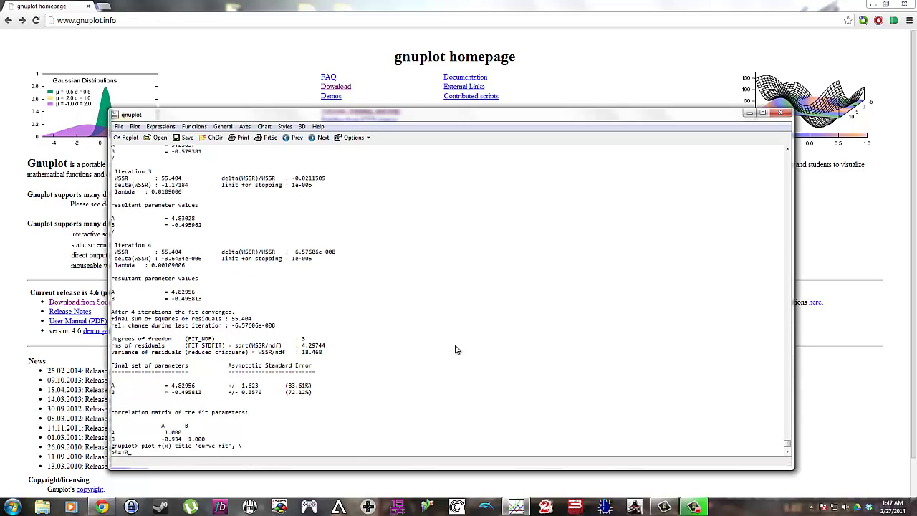
key(Up)
key(Up)
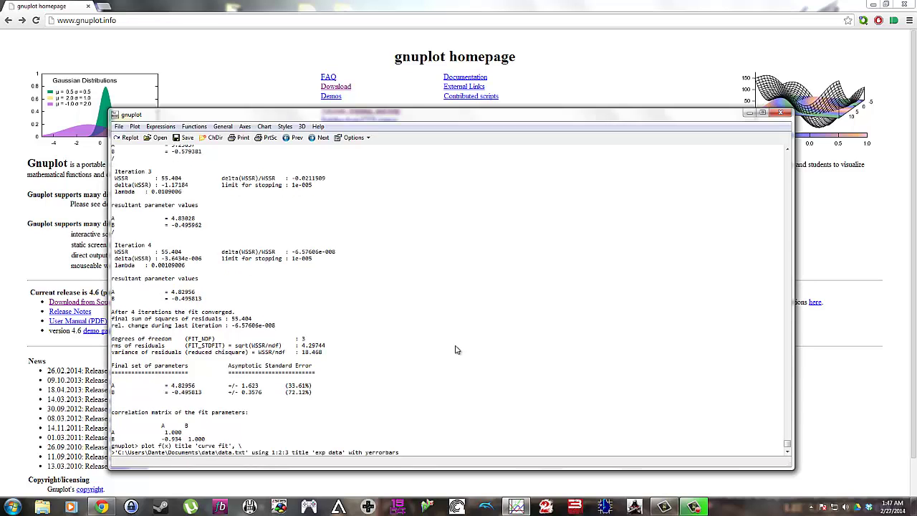
key(Return)
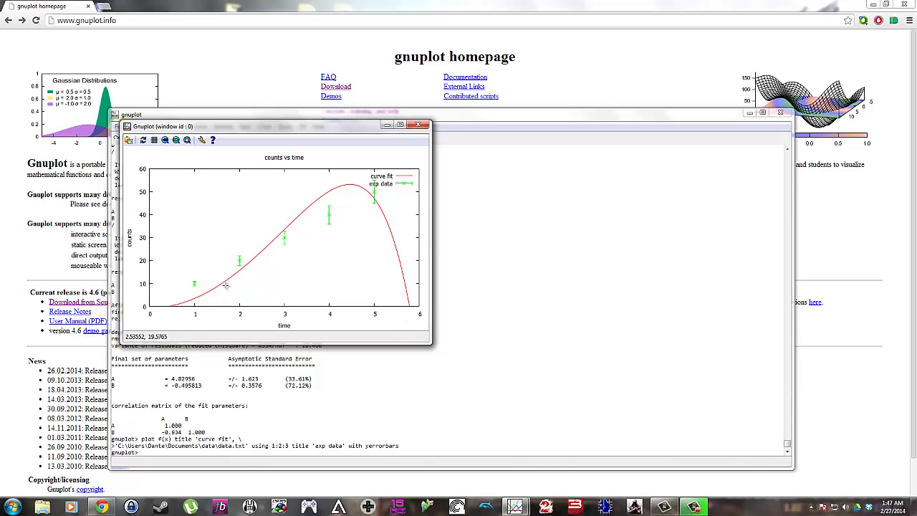
Close the graph and redraw the curve fit over the exp data error bars
click(425, 127)
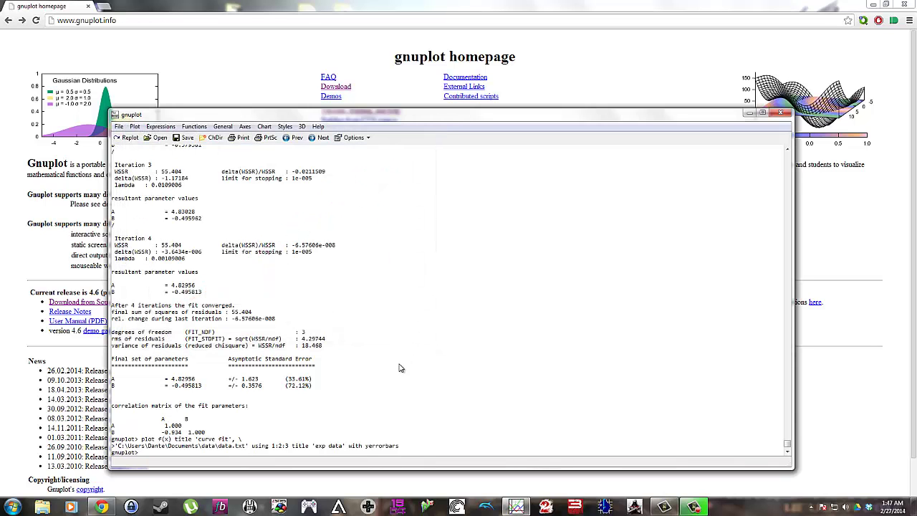
key(Up)
key(Up)
key(Return)
key(Up)
key(Up)
key(Return)
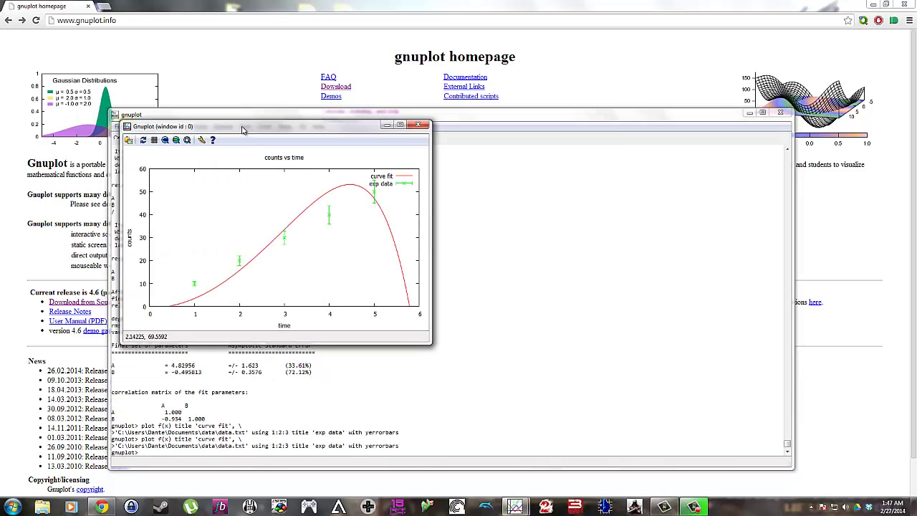
Move the graph window aside and copy the plot to the clipboard
drag(242, 129, 382, 143)
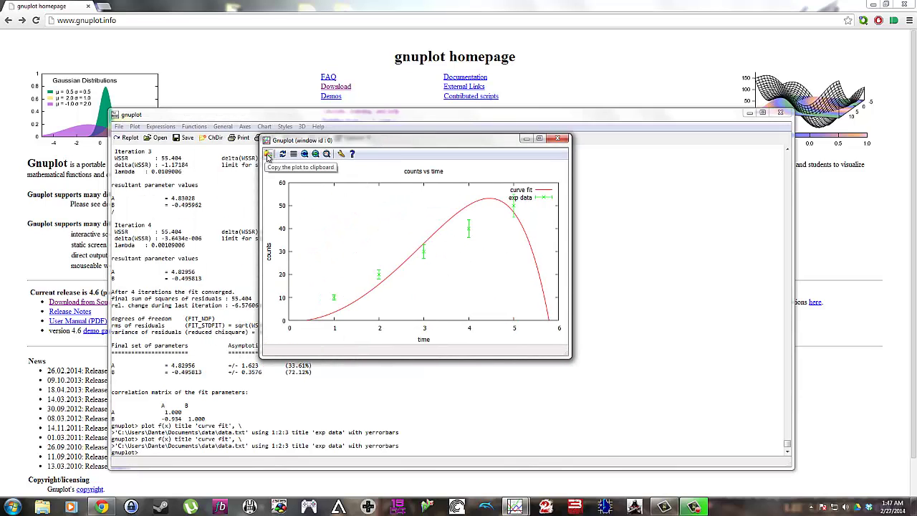
click(268, 156)
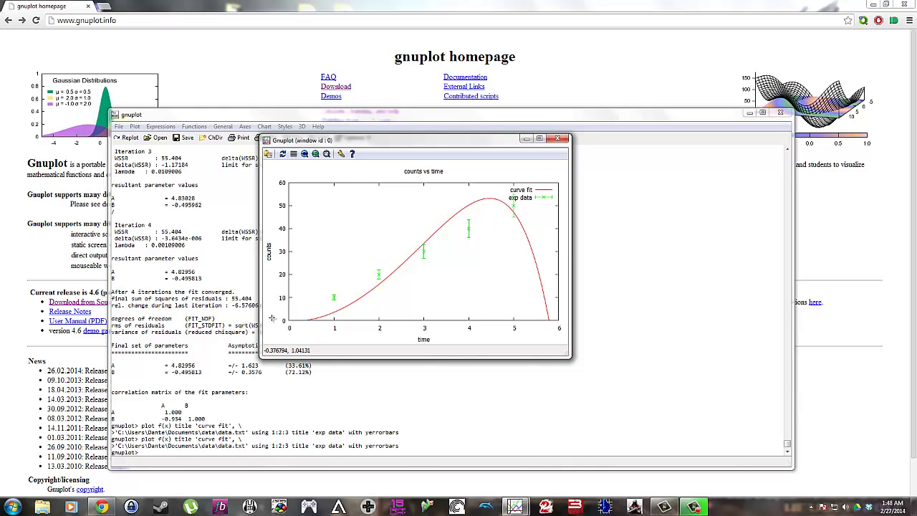
Launch Paint from the Start search
click(12, 506)
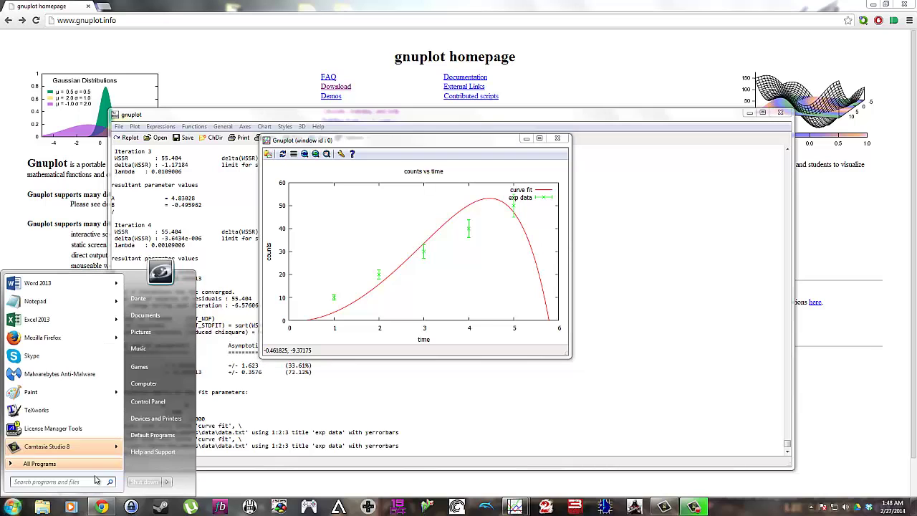
text(paint)
key(Return)
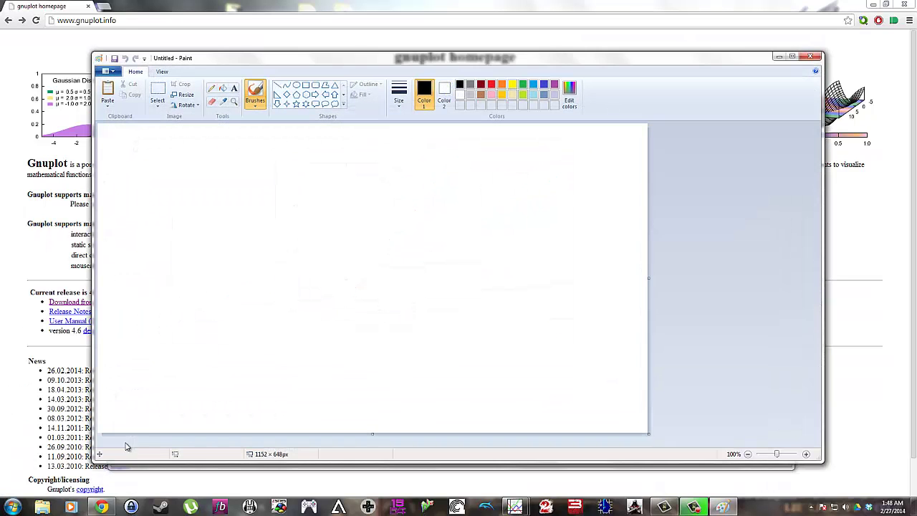
Paste the counts vs time plot, crop the canvas to 640×387, and cancel saving
key(ctrl+v)
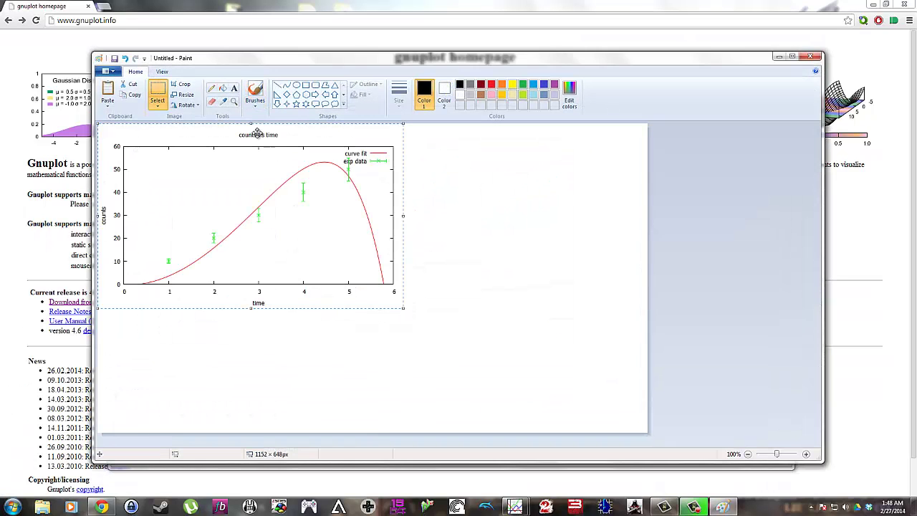
click(182, 85)
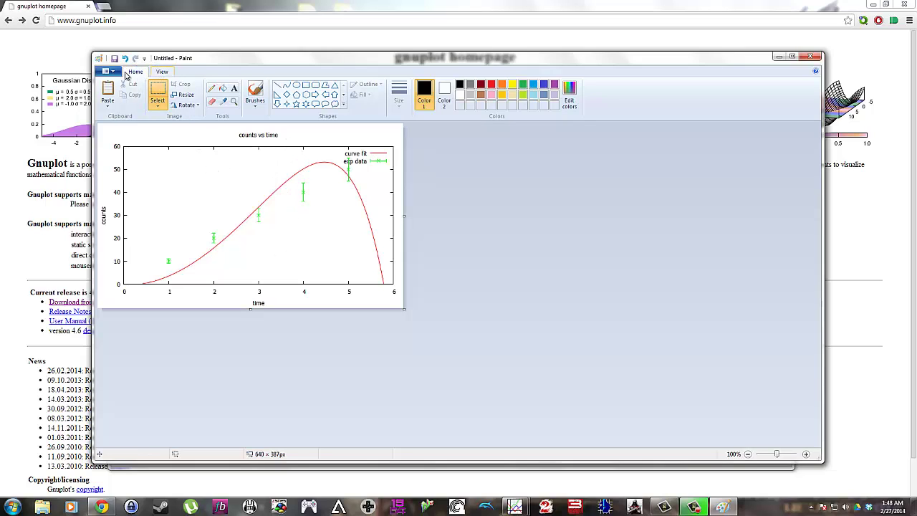
key(ctrl+s)
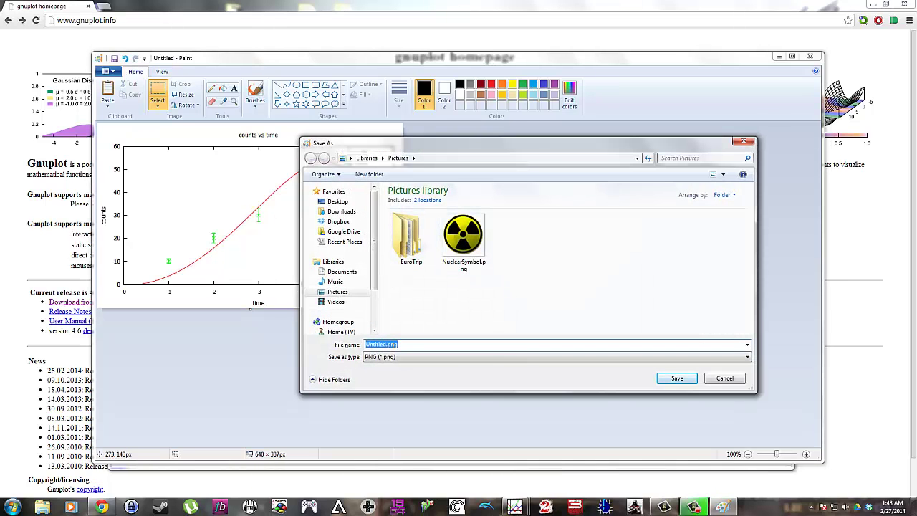
click(724, 378)
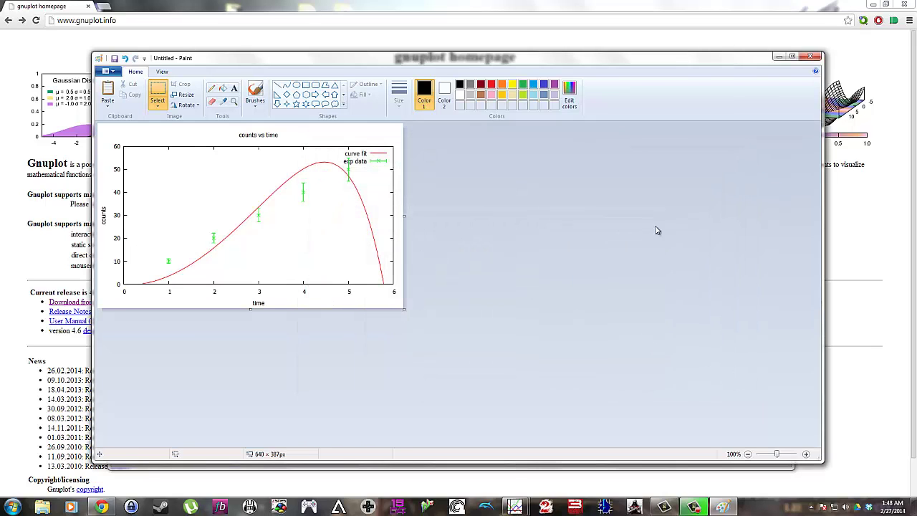
Close Paint without saving the image, then close the gnuplot graph window
click(809, 56)
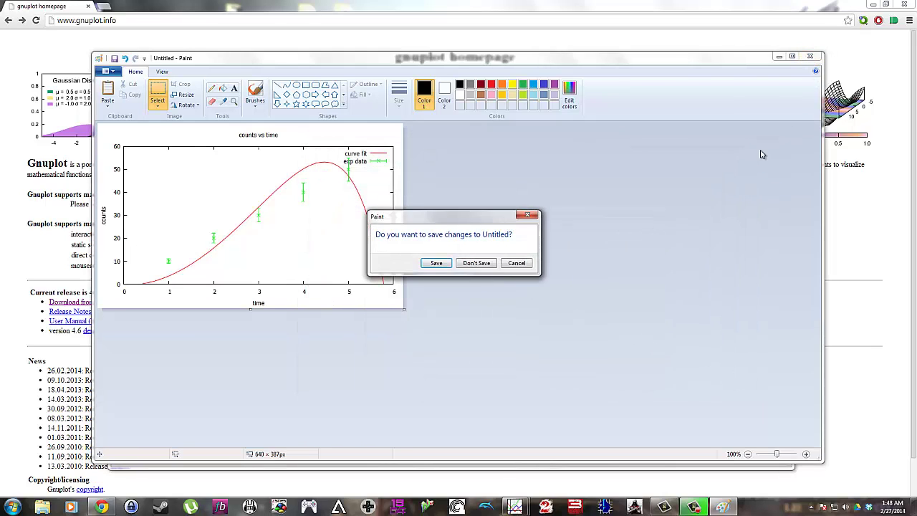
click(476, 263)
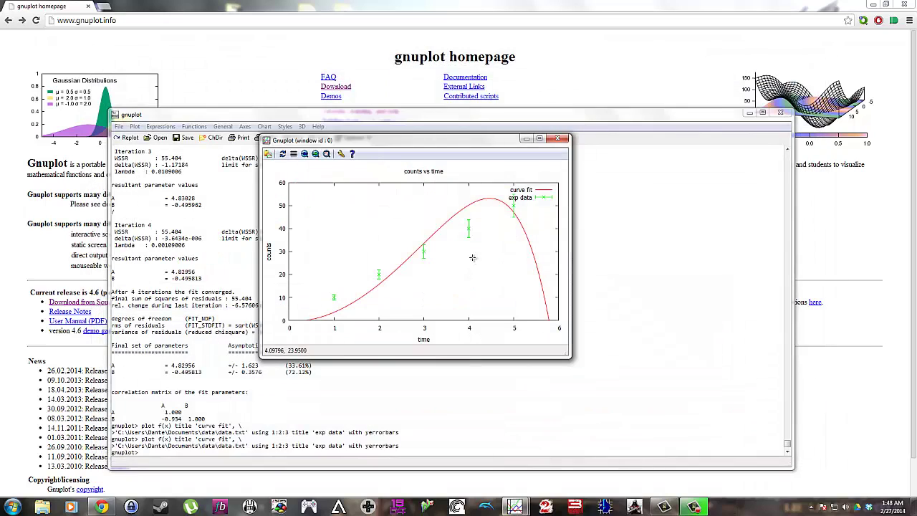
click(555, 138)
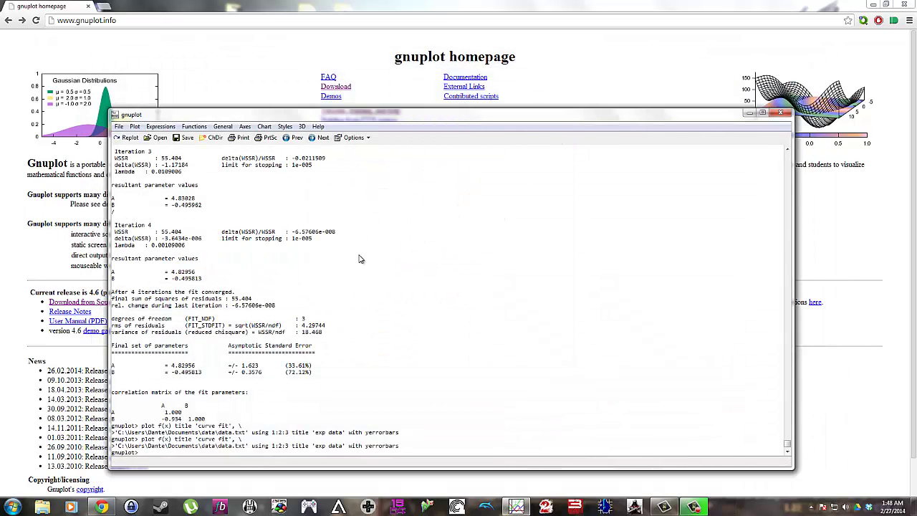